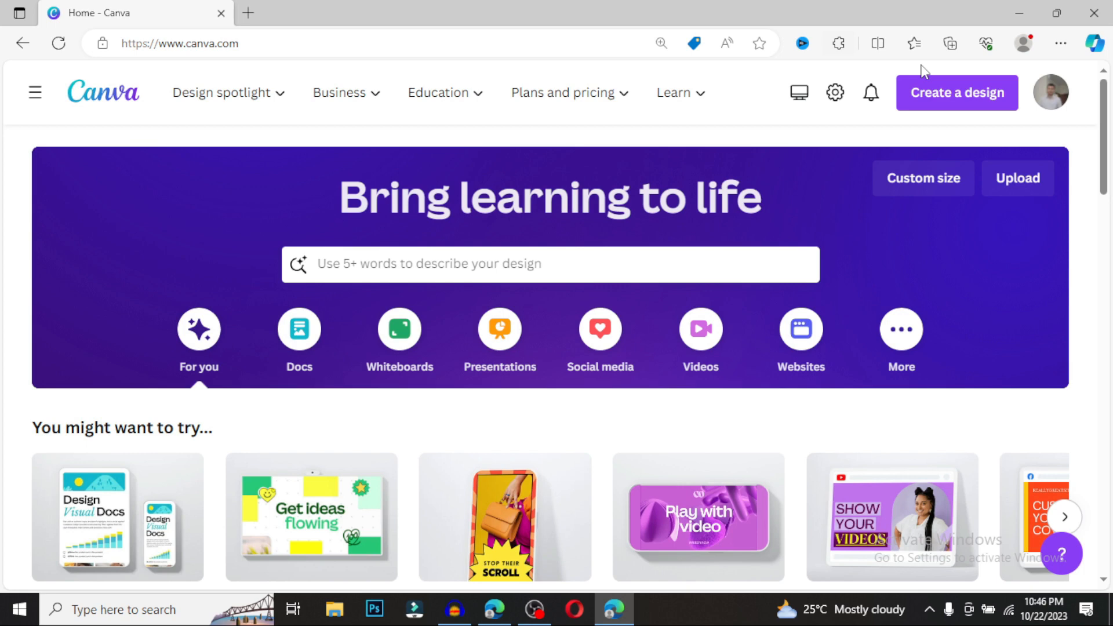
Look through the recent designs on the home page and return to its search area.
scroll(534, 500, down, 4)
scroll(534, 499, down, 4)
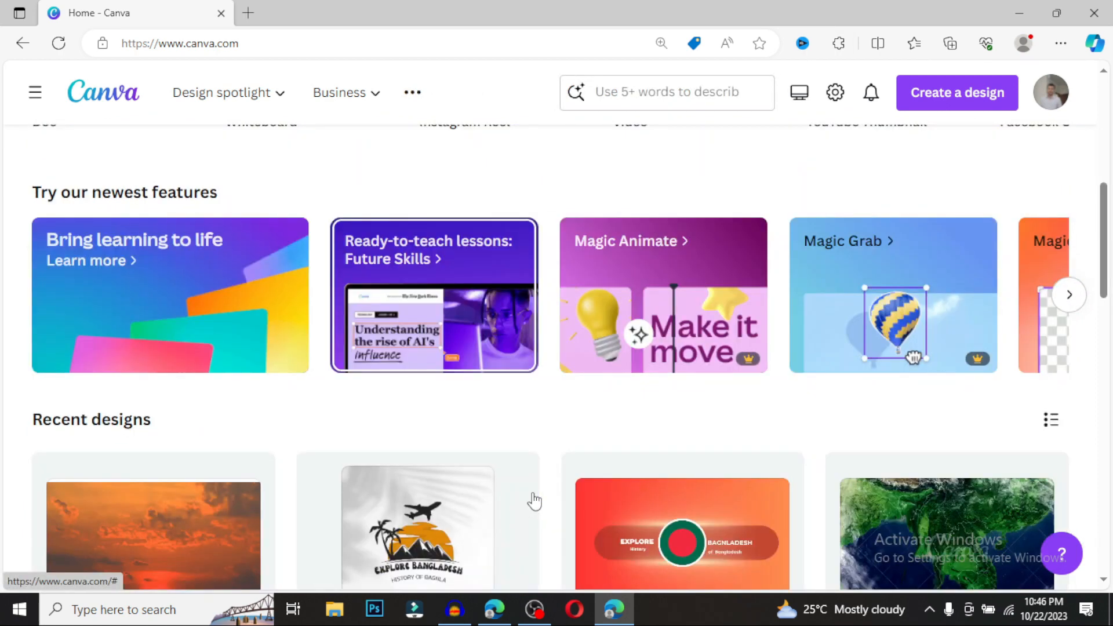
scroll(534, 500, down, 4)
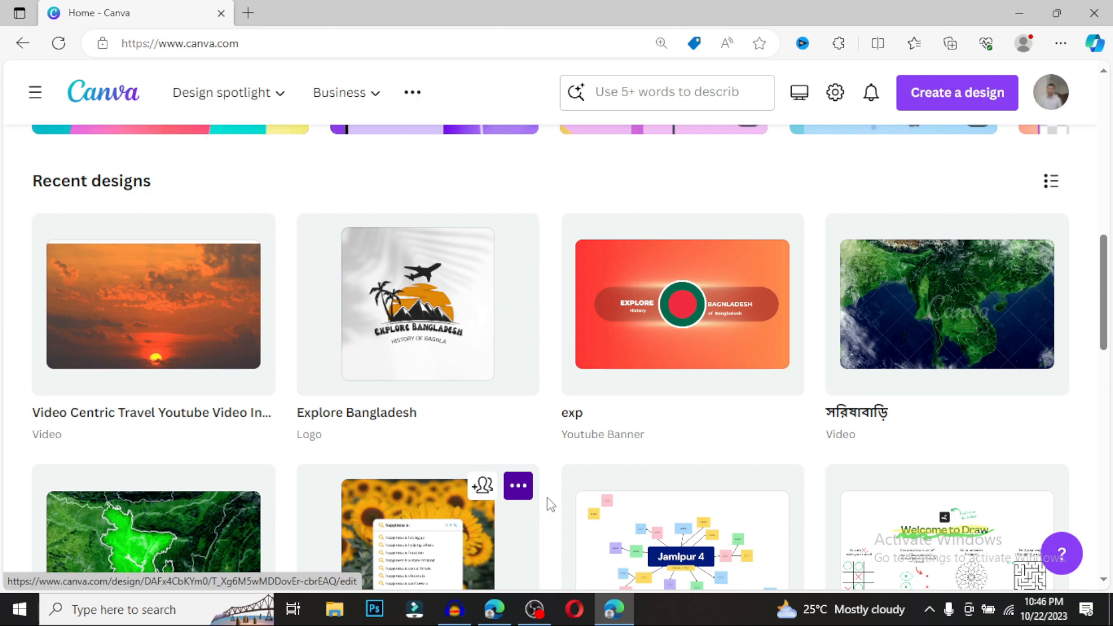
scroll(549, 503, down, 5)
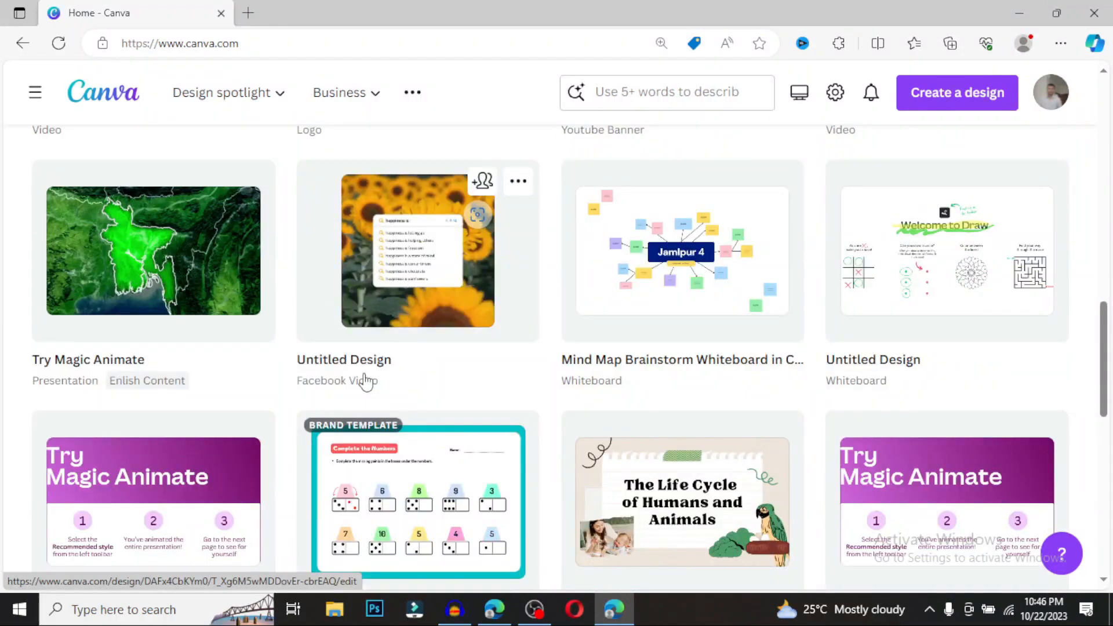
scroll(365, 383, down, 4)
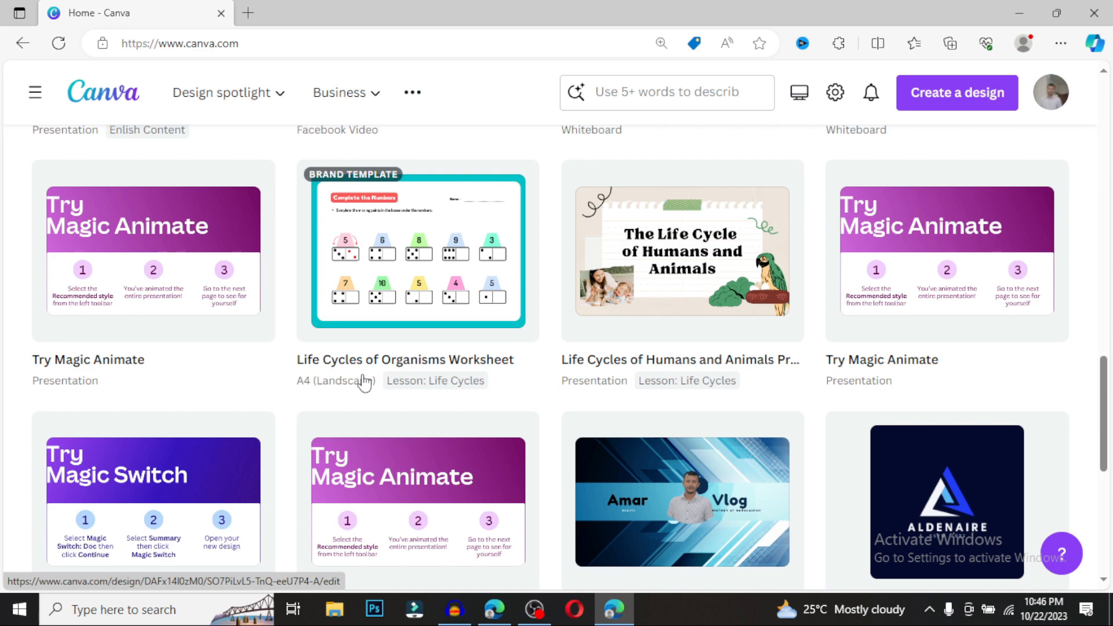
scroll(364, 382, down, 6)
scroll(348, 405, down, 4)
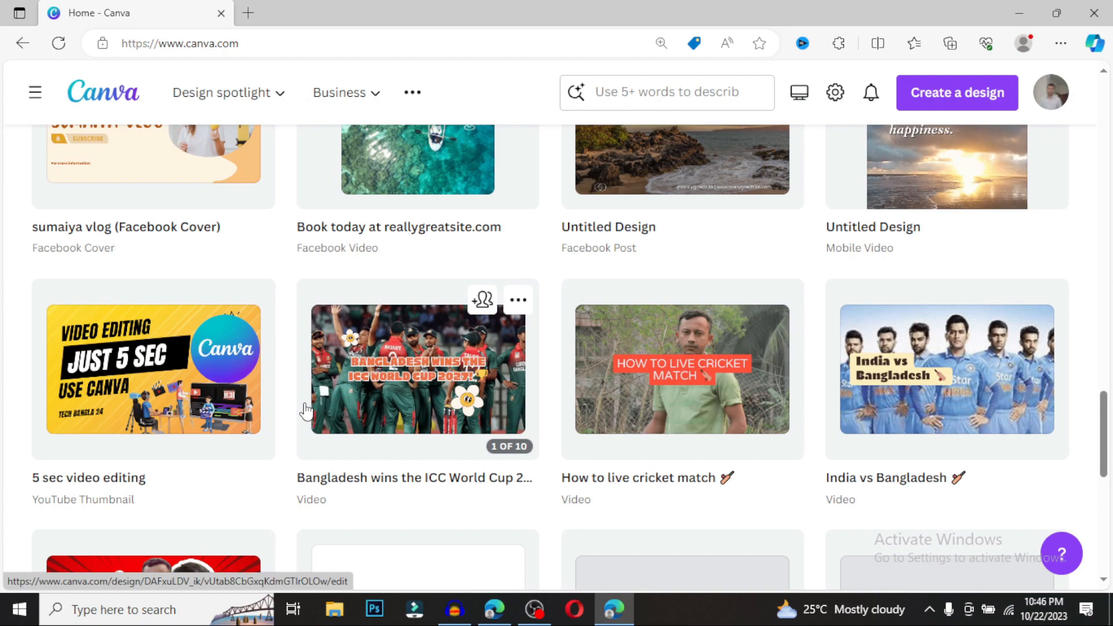
scroll(255, 422, down, 8)
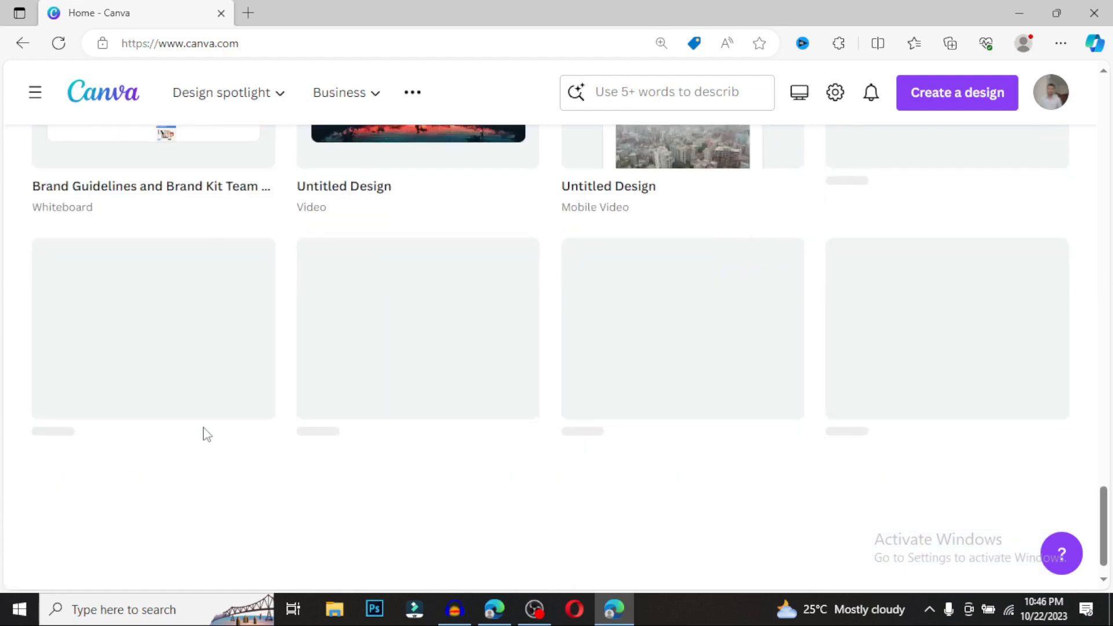
scroll(207, 434, up, 10)
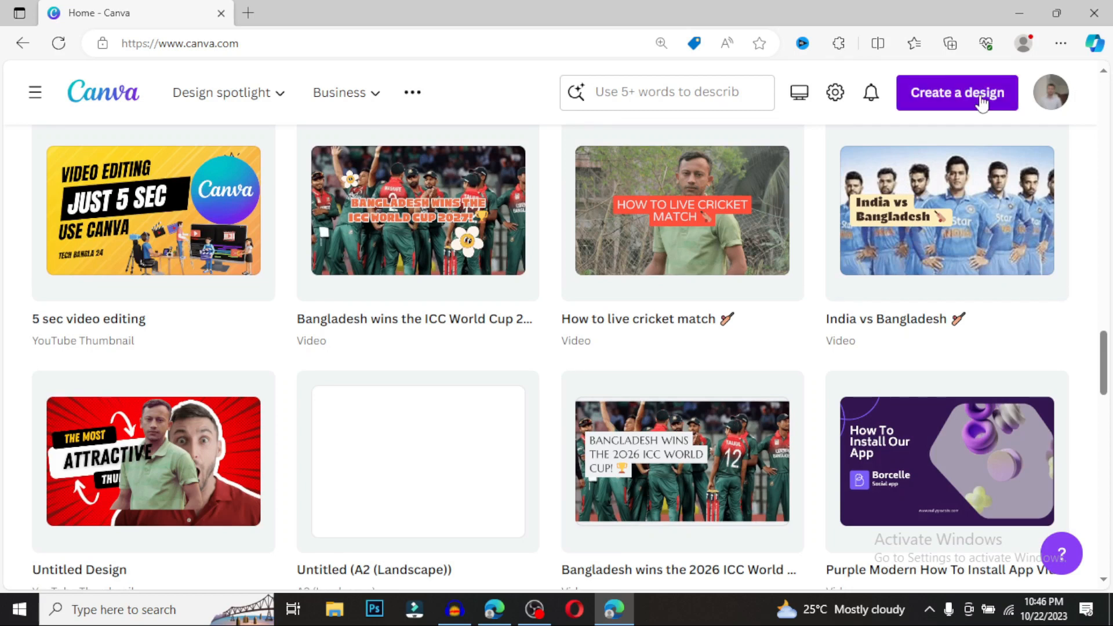
scroll(510, 222, up, 10)
scroll(512, 222, up, 10)
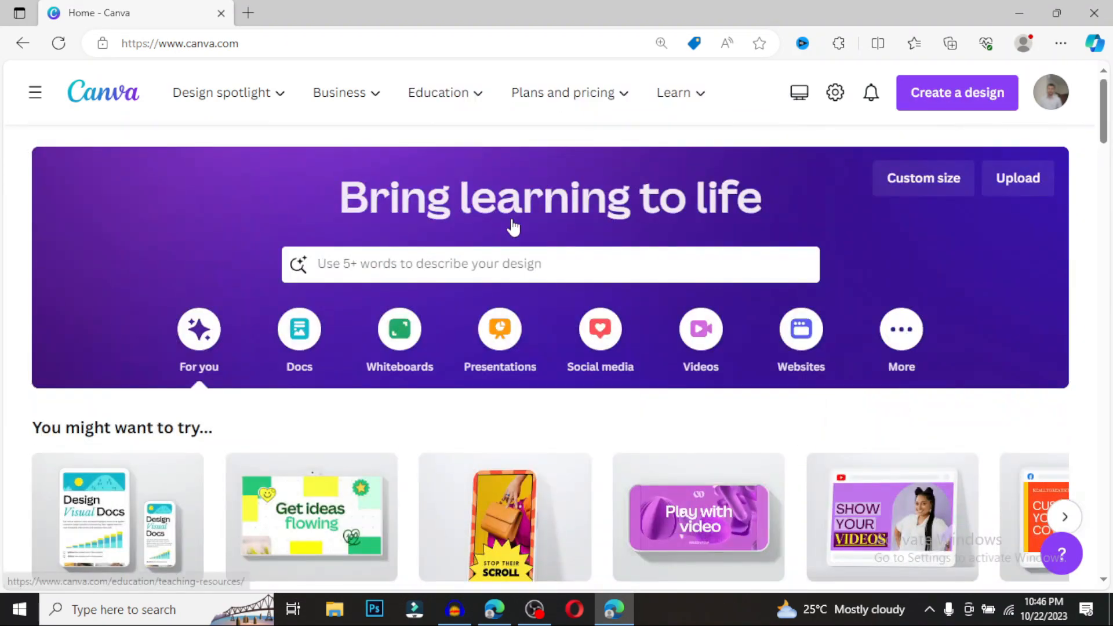
Search the template library for "youtube banner".
click(513, 258)
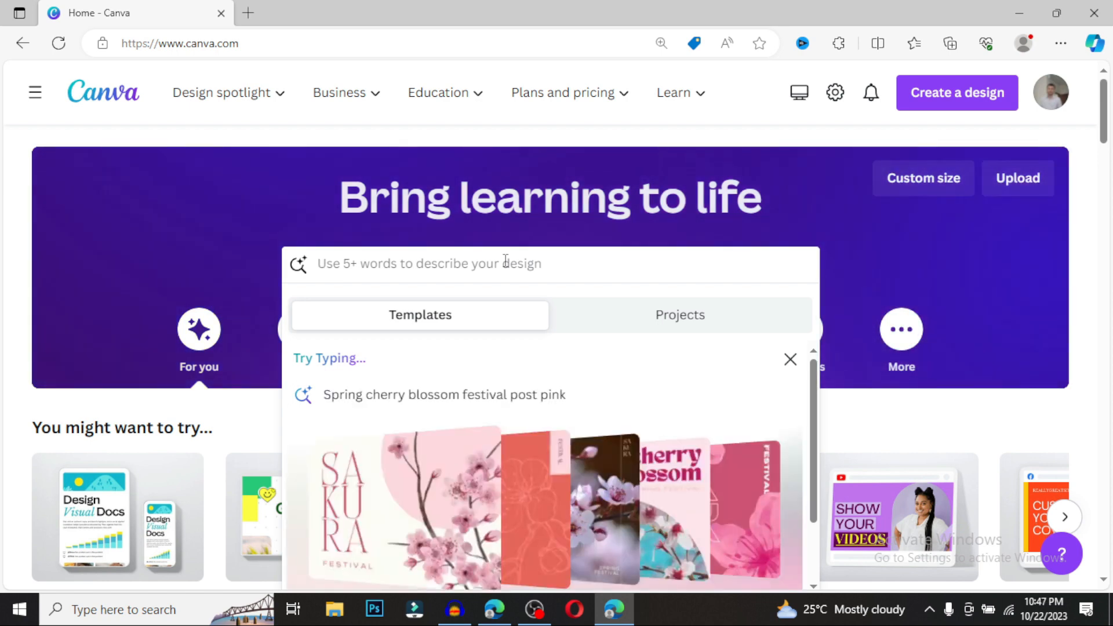
text(You)
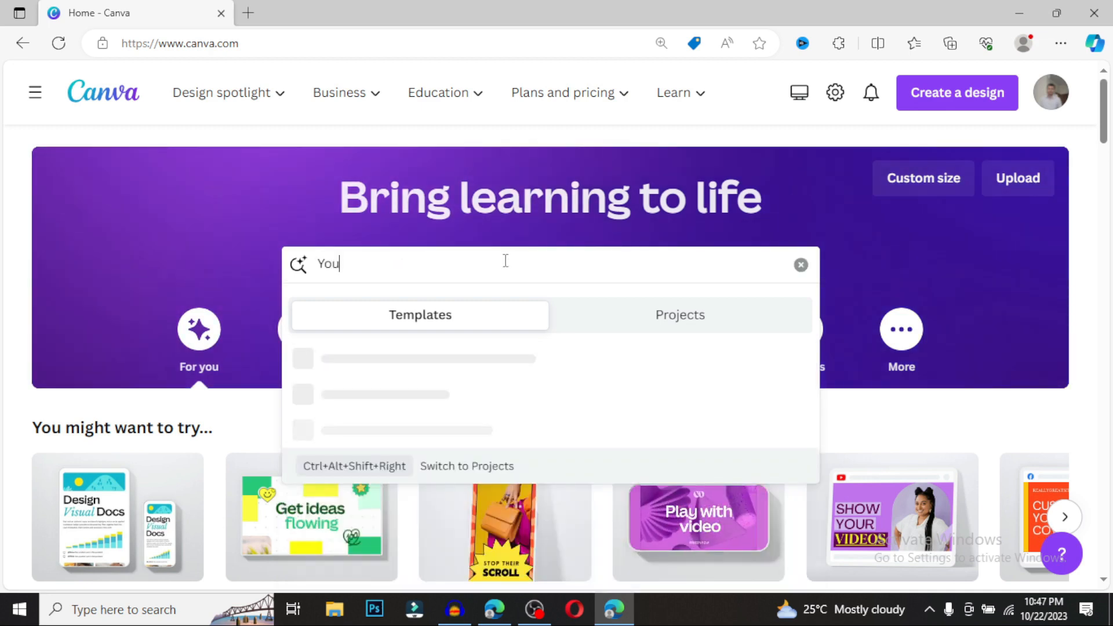
text(tube bann)
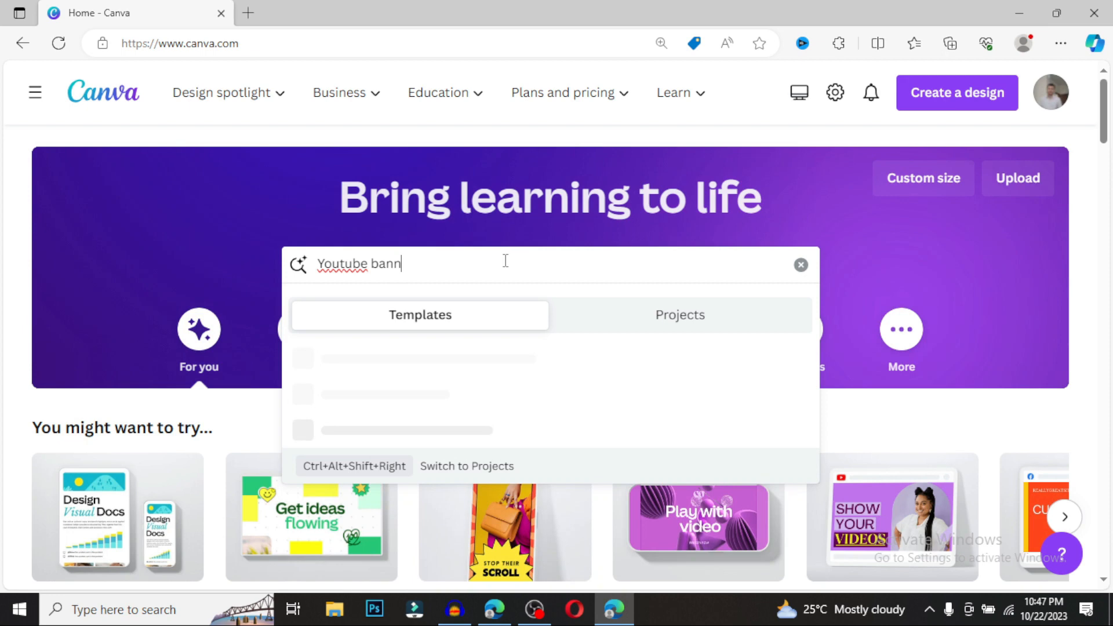
click(385, 365)
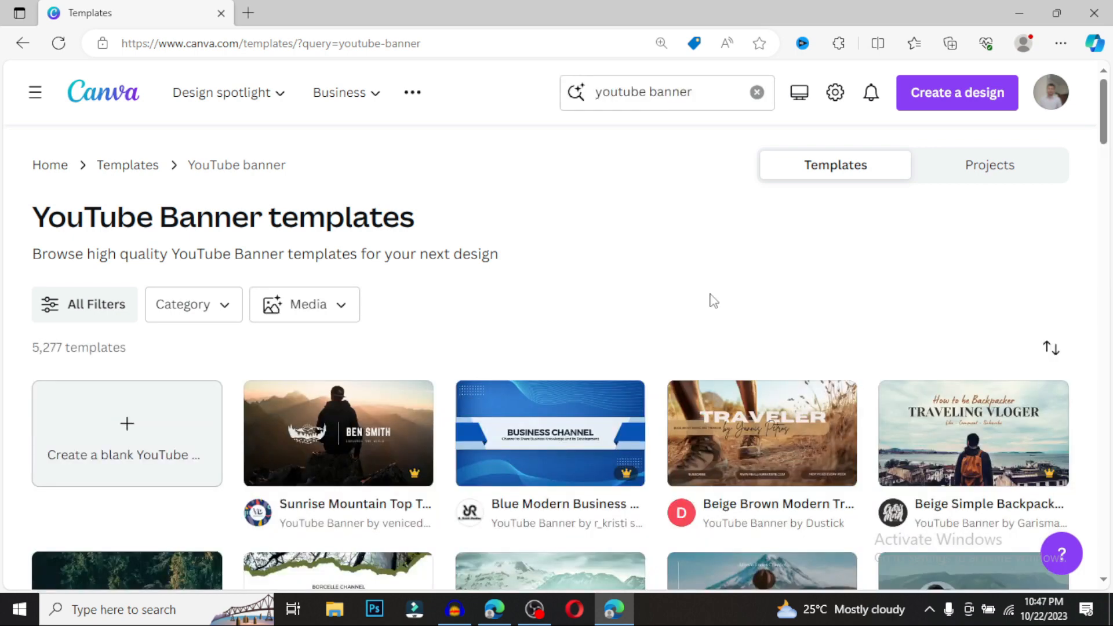
Examine the YouTube Banner template results along with the category and media filter options.
scroll(714, 300, down, 5)
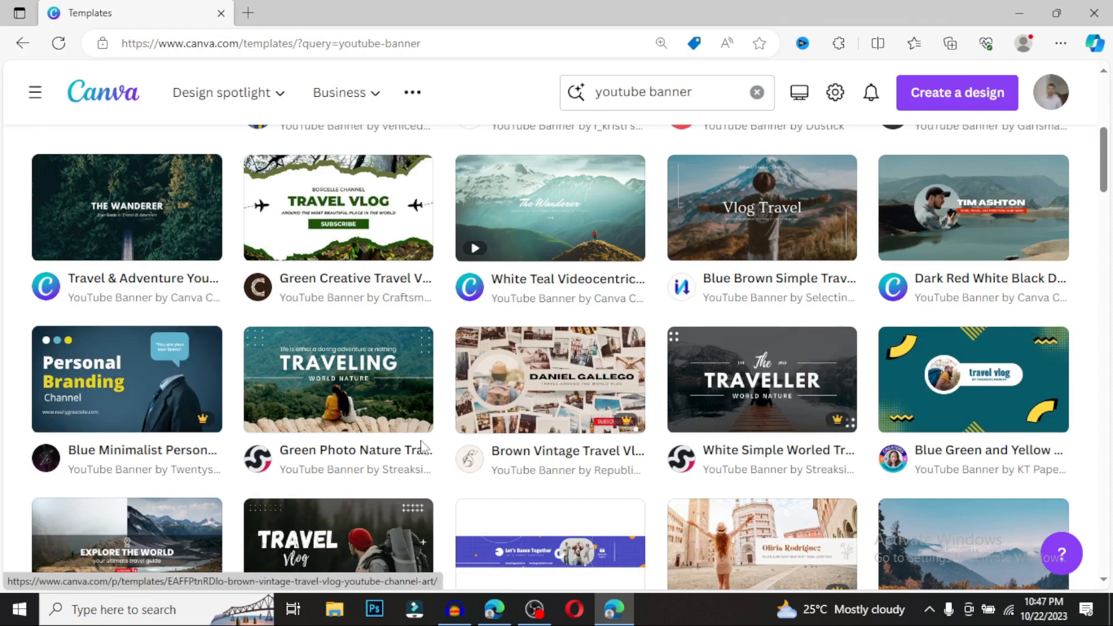
scroll(348, 394, down, 3)
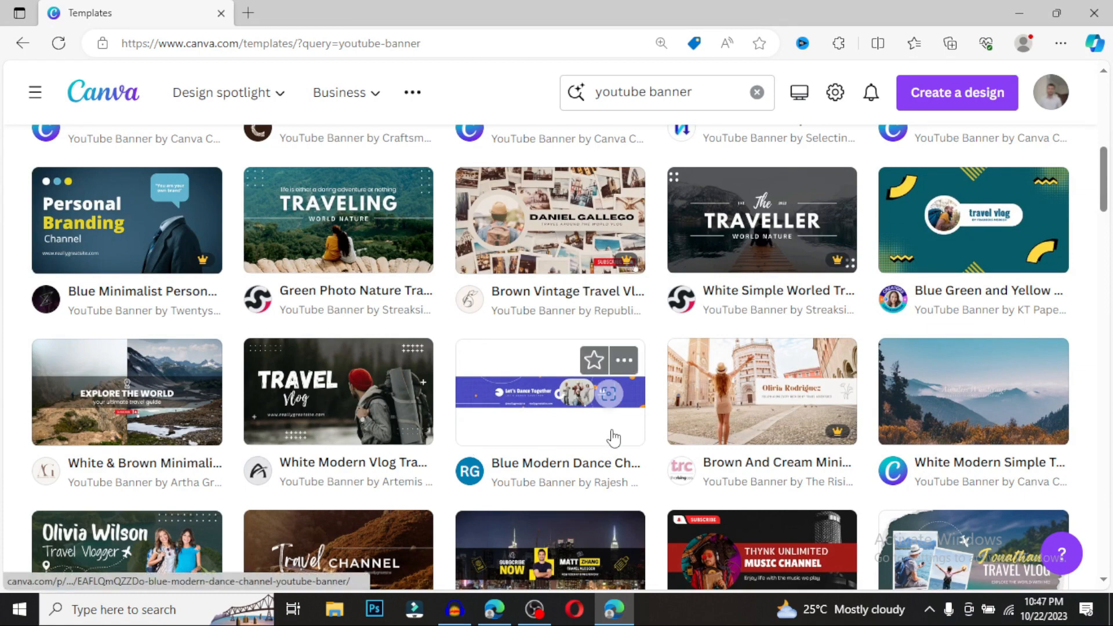
scroll(293, 454, up, 4)
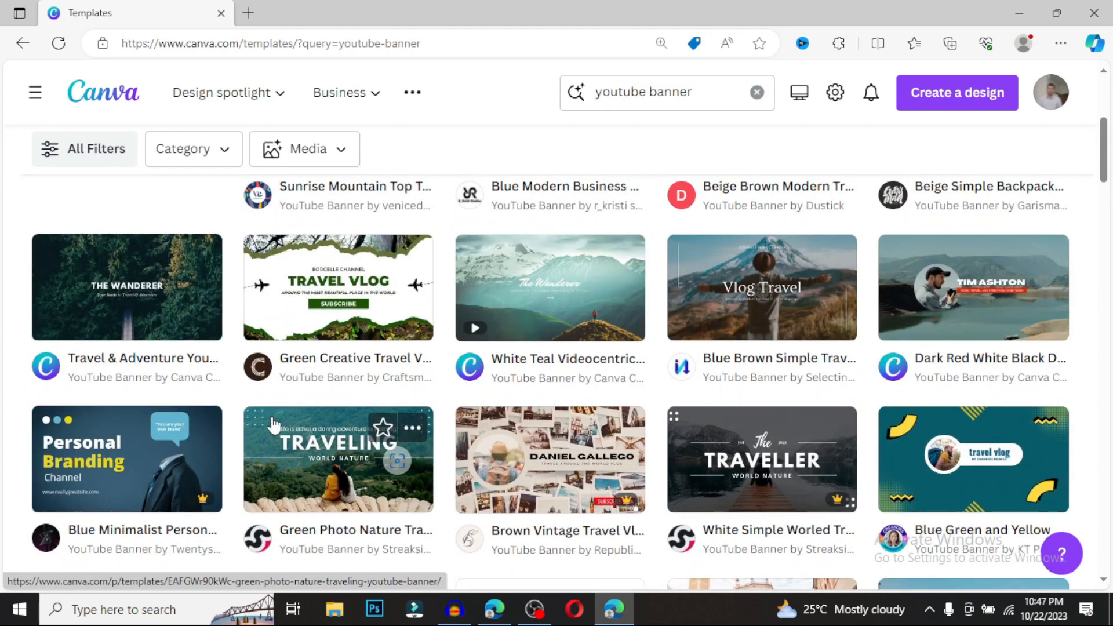
scroll(274, 425, down, 10)
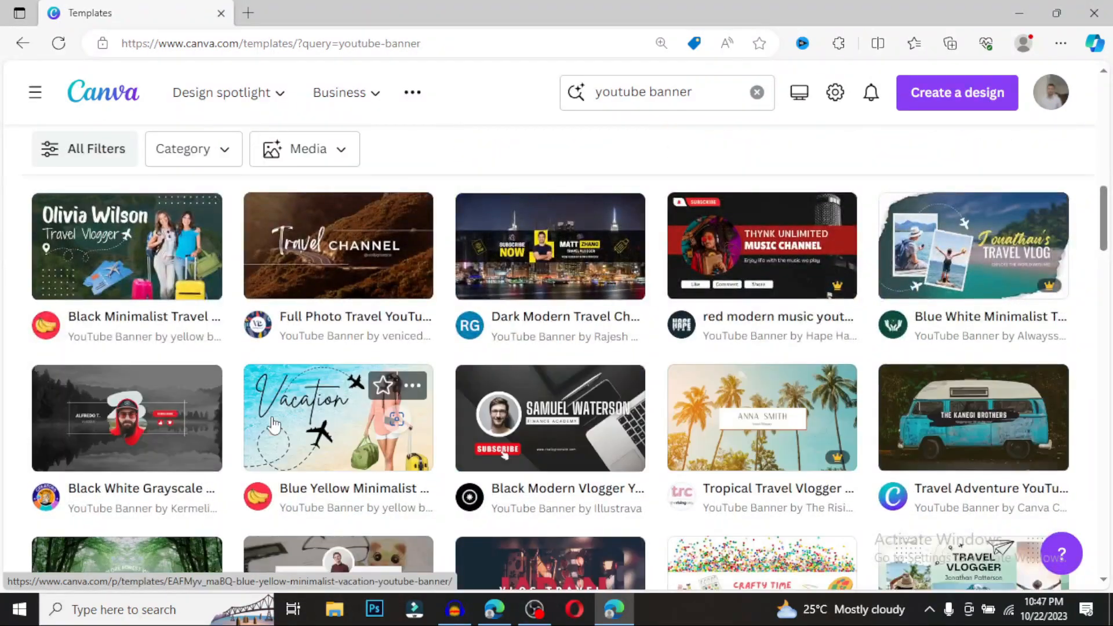
click(222, 160)
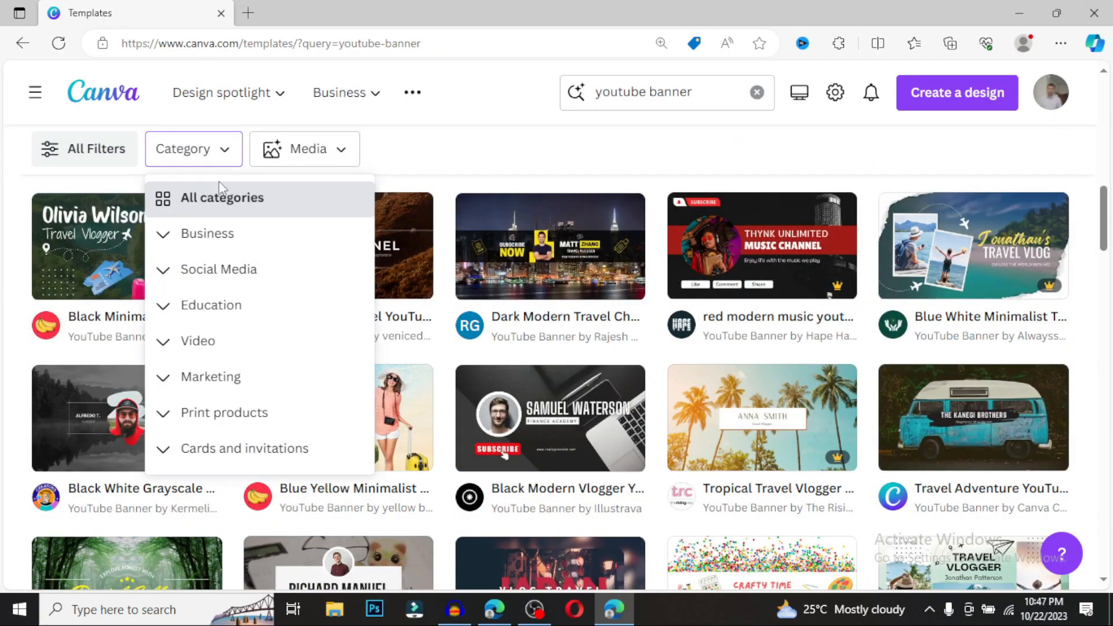
scroll(216, 351, down, 1)
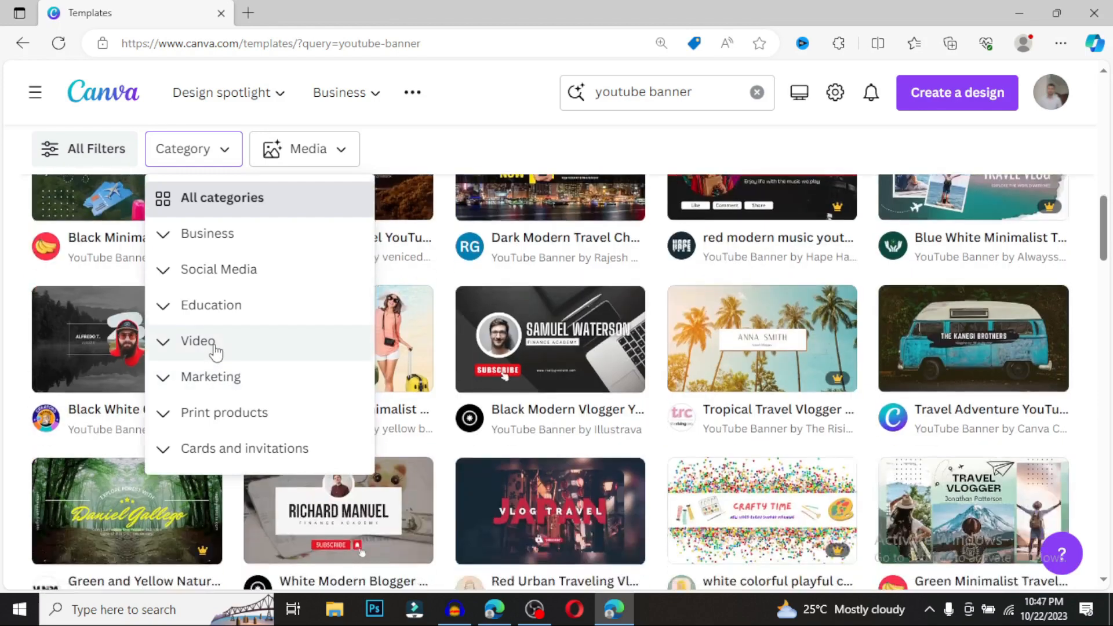
click(334, 160)
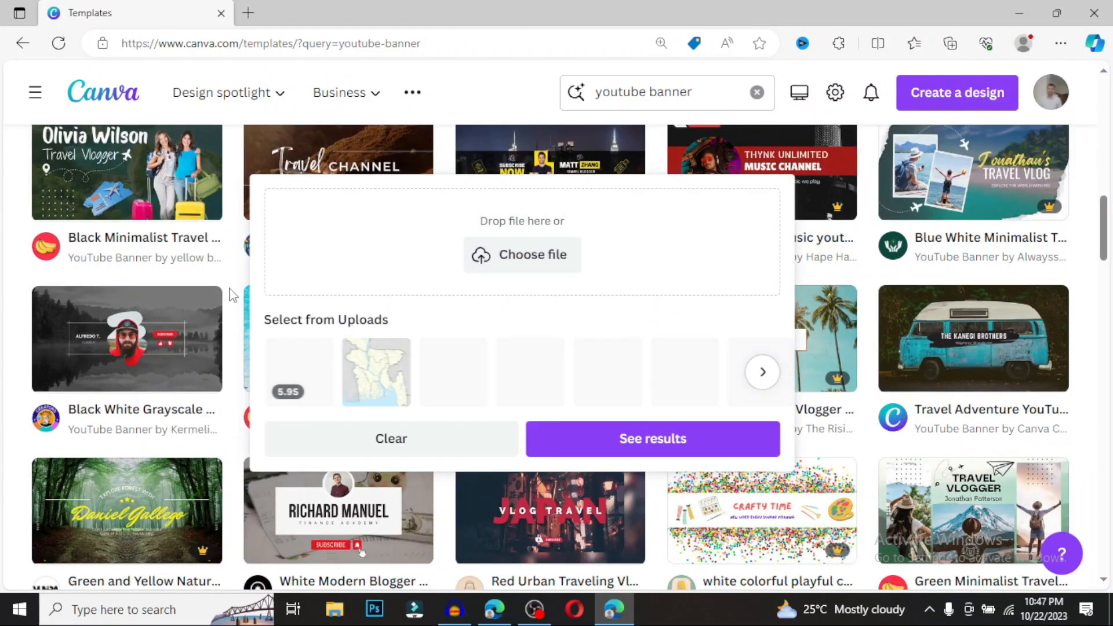
click(385, 442)
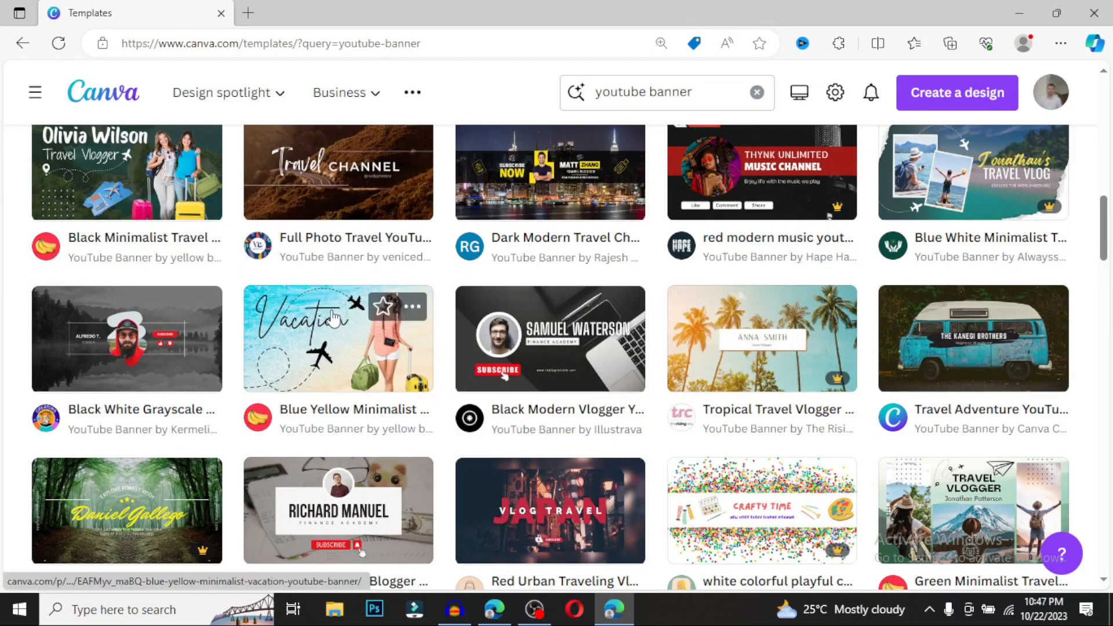
scroll(284, 349, down, 4)
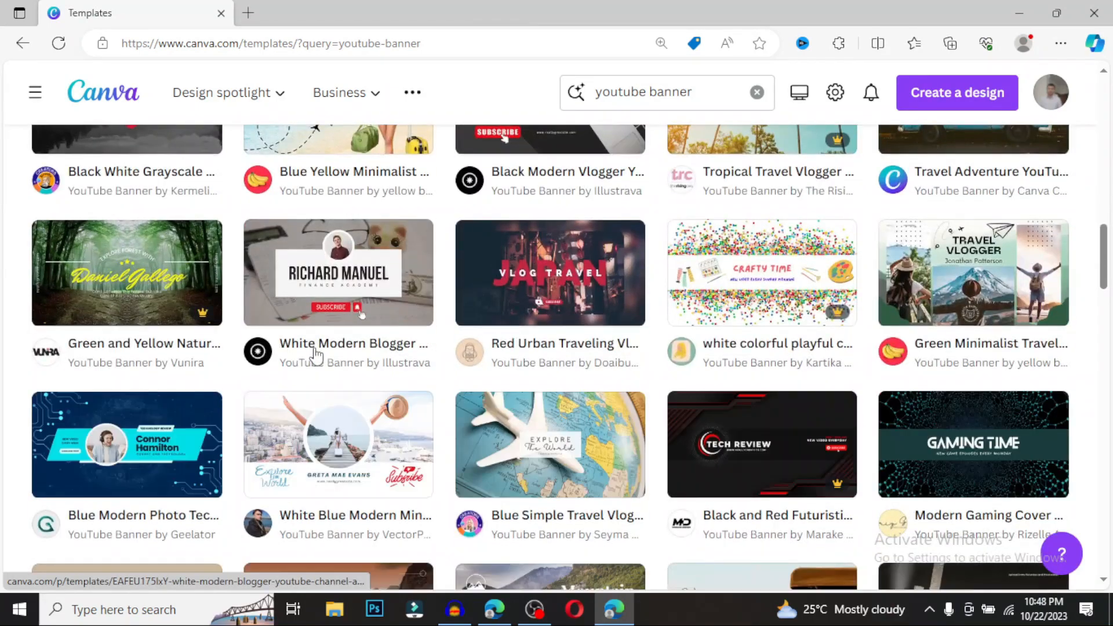
scroll(316, 354, up, 4)
scroll(316, 355, up, 3)
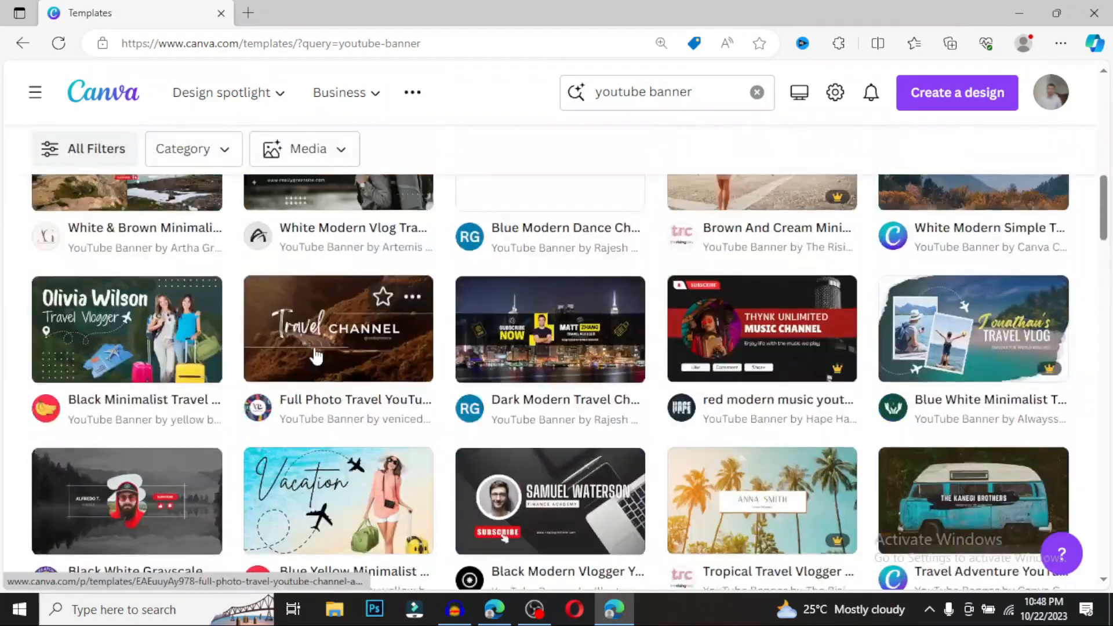
scroll(316, 354, down, 2)
scroll(316, 353, up, 3)
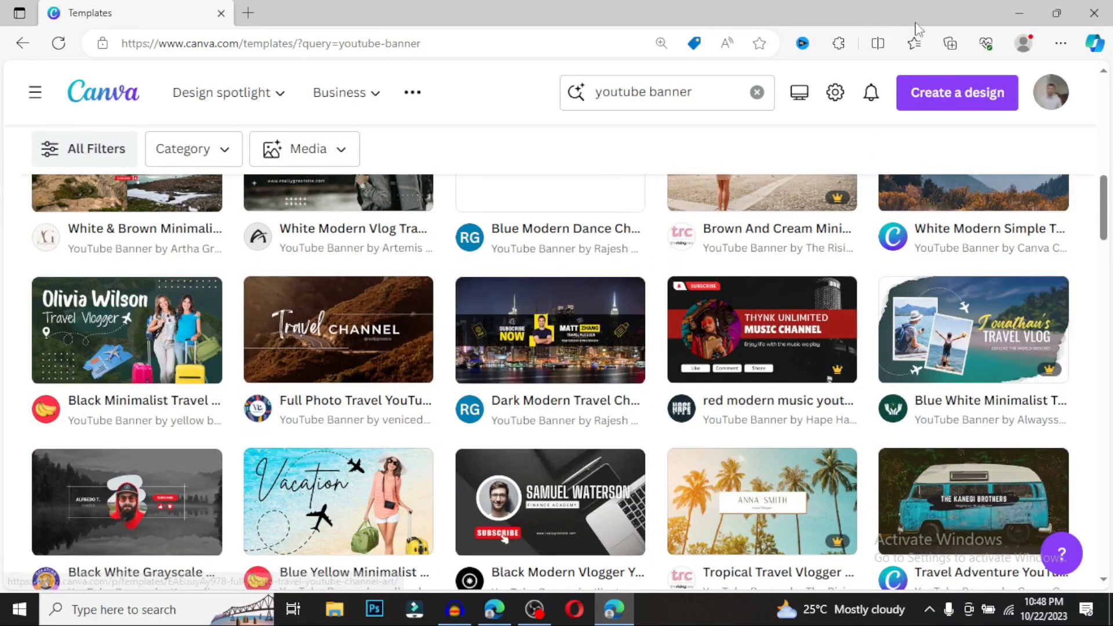
Create a new blank YouTube Banner design at 2560 × 1440 px.
click(950, 97)
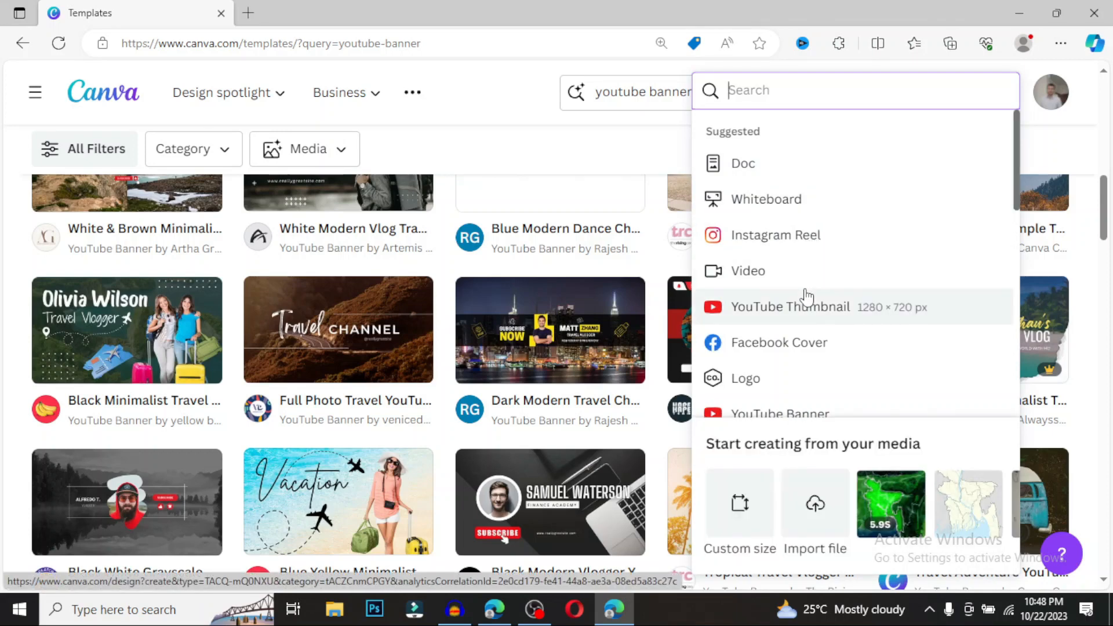
scroll(807, 313, down, 2)
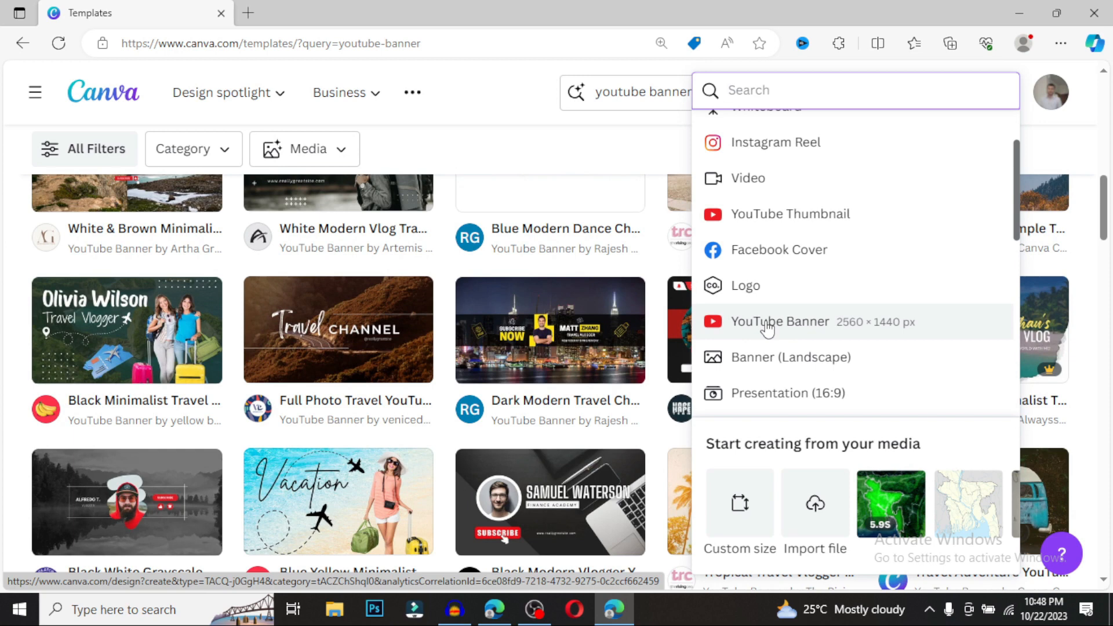
click(767, 326)
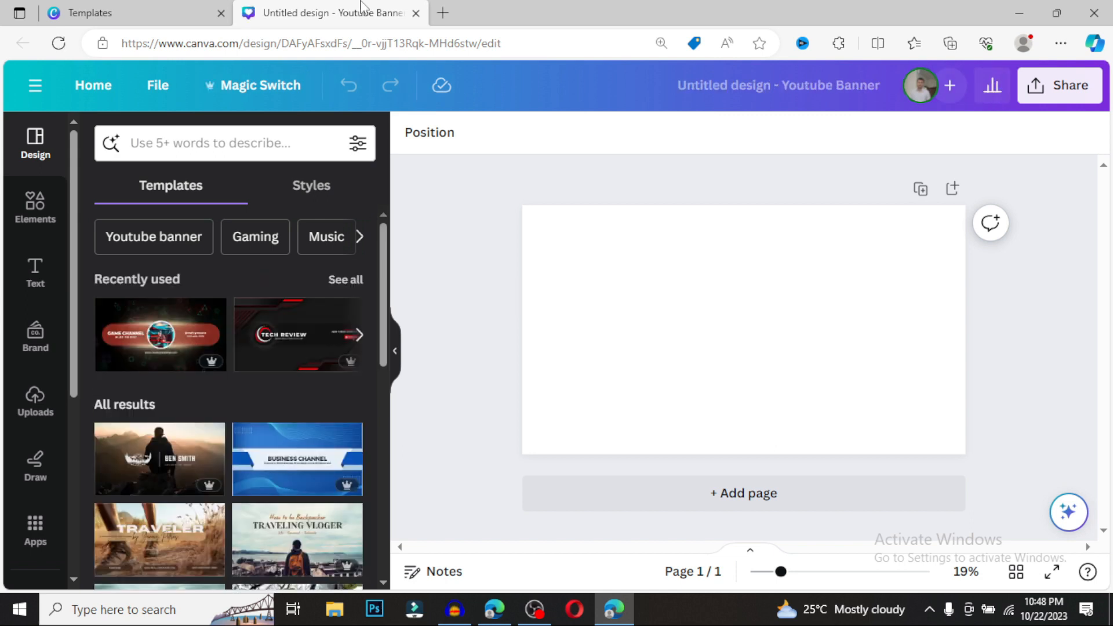
Search the design's templates for "Vlog" and narrow the results to the "Travel vlog" suggestion.
click(272, 136)
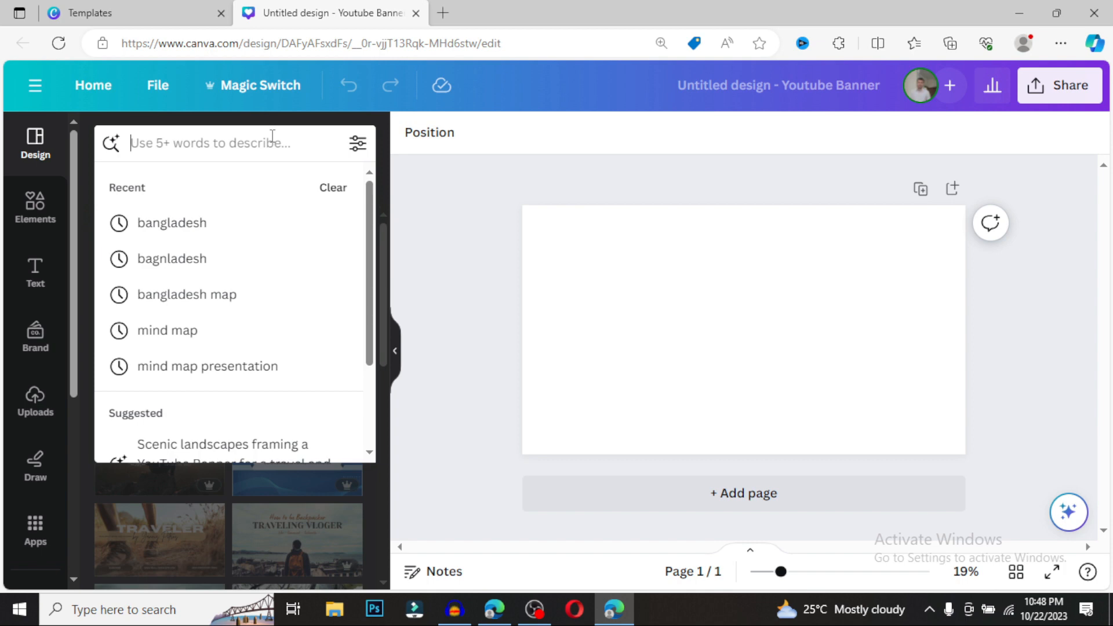
text(Vlo)
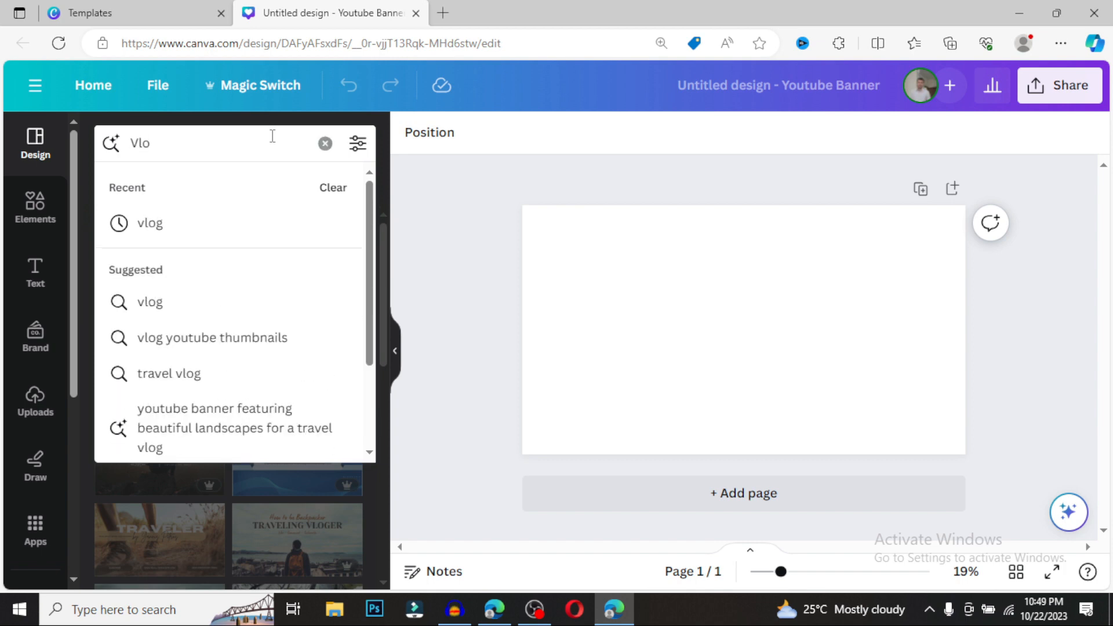
text(g)
key(Return)
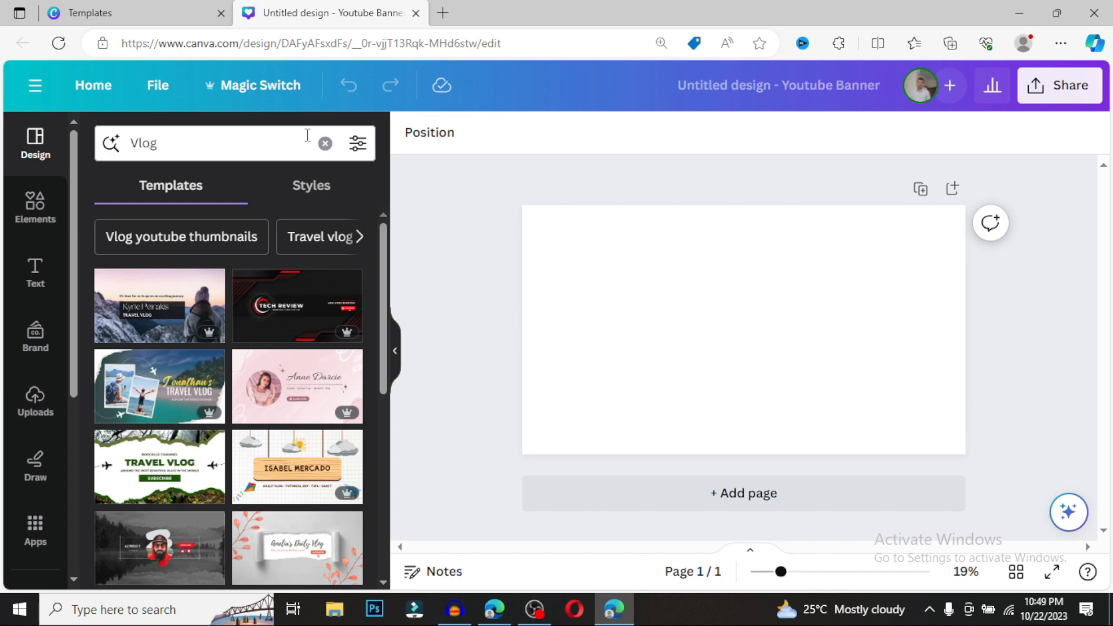
click(357, 237)
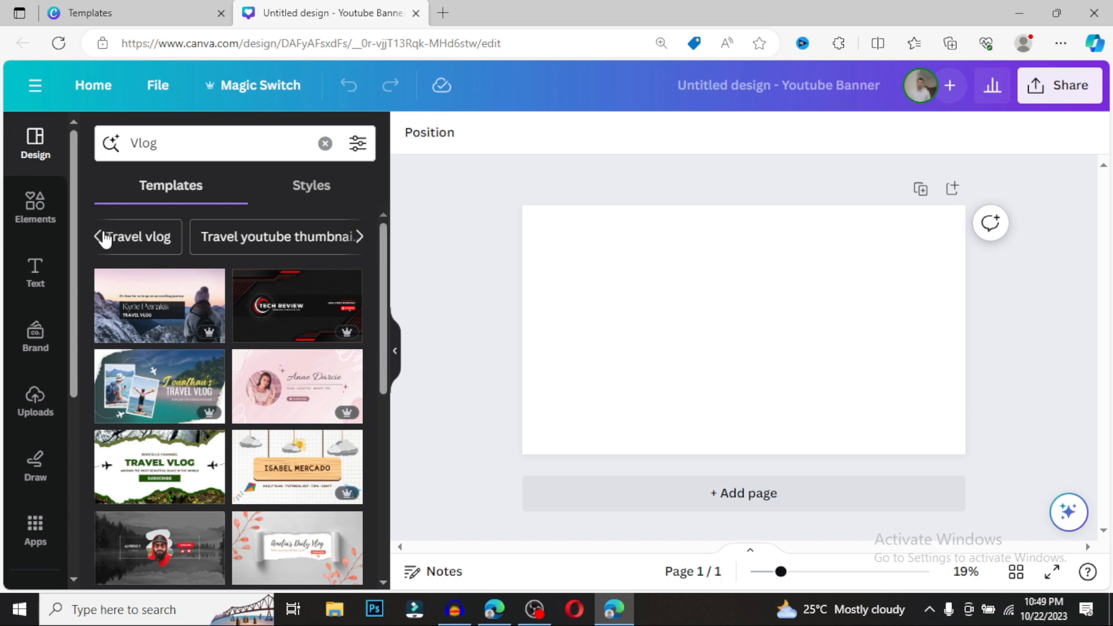
click(142, 238)
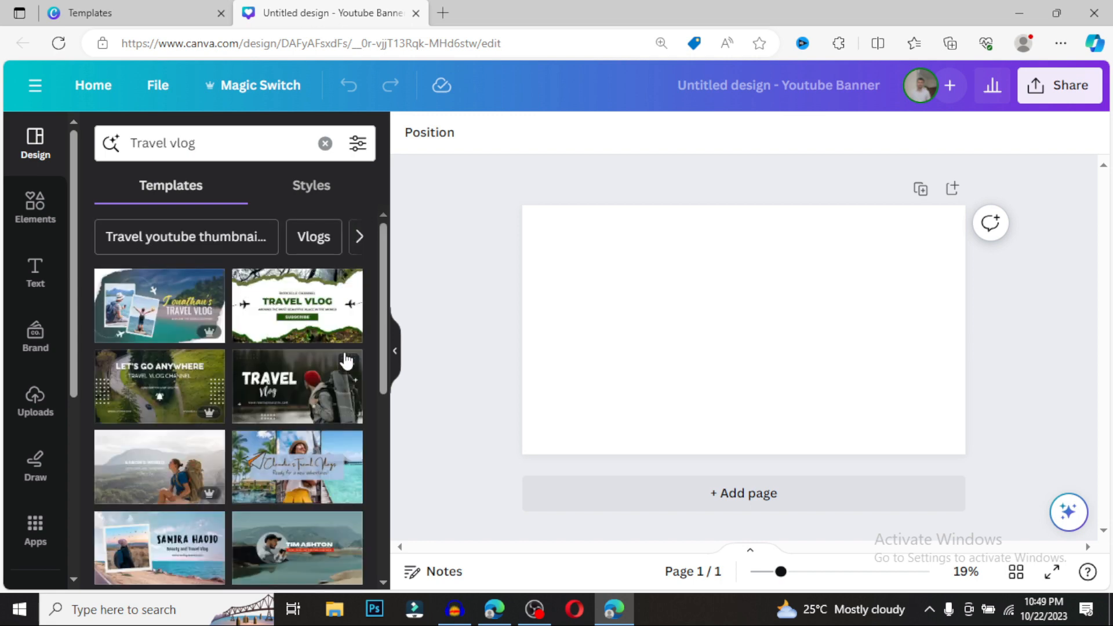
Browse the travel vlog templates and apply the Blue Green and Yellow Geometric Memphis Elements Travel Youtube Channel Art template to the page.
scroll(309, 331, down, 5)
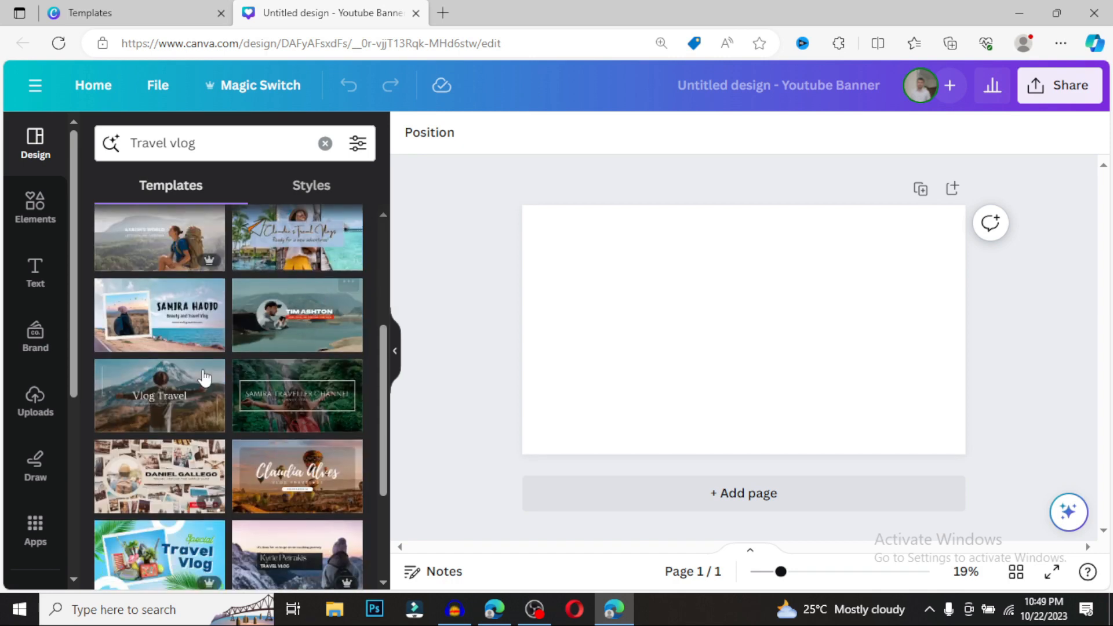
scroll(261, 359, down, 3)
scroll(279, 380, down, 6)
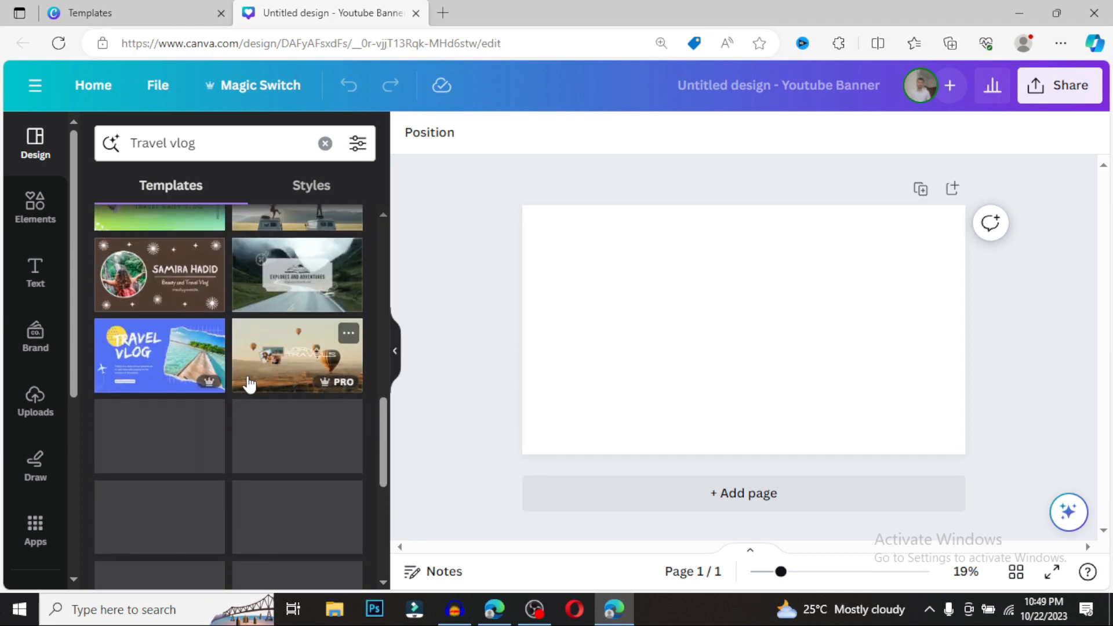
scroll(280, 380, down, 2)
scroll(249, 384, down, 2)
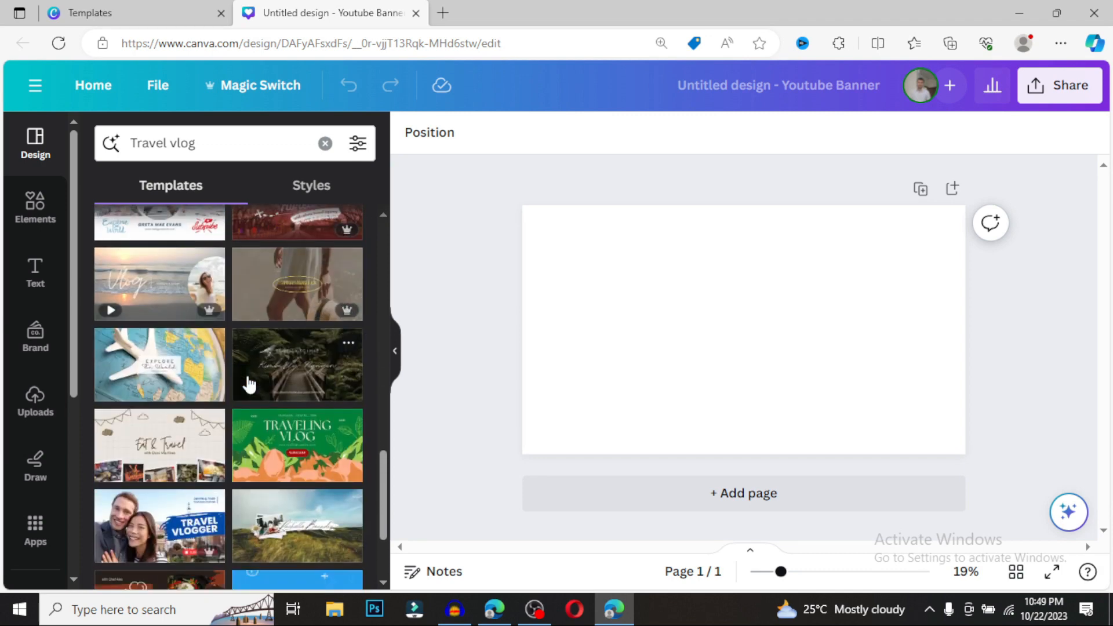
scroll(249, 384, down, 1)
scroll(249, 384, down, 2)
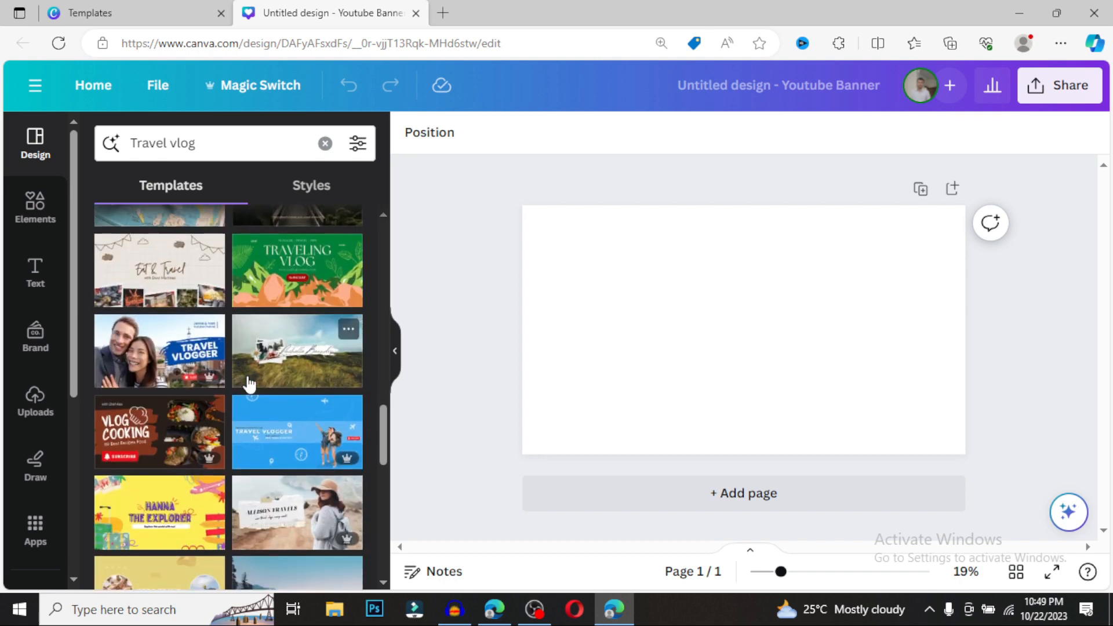
scroll(249, 384, down, 2)
scroll(249, 384, down, 3)
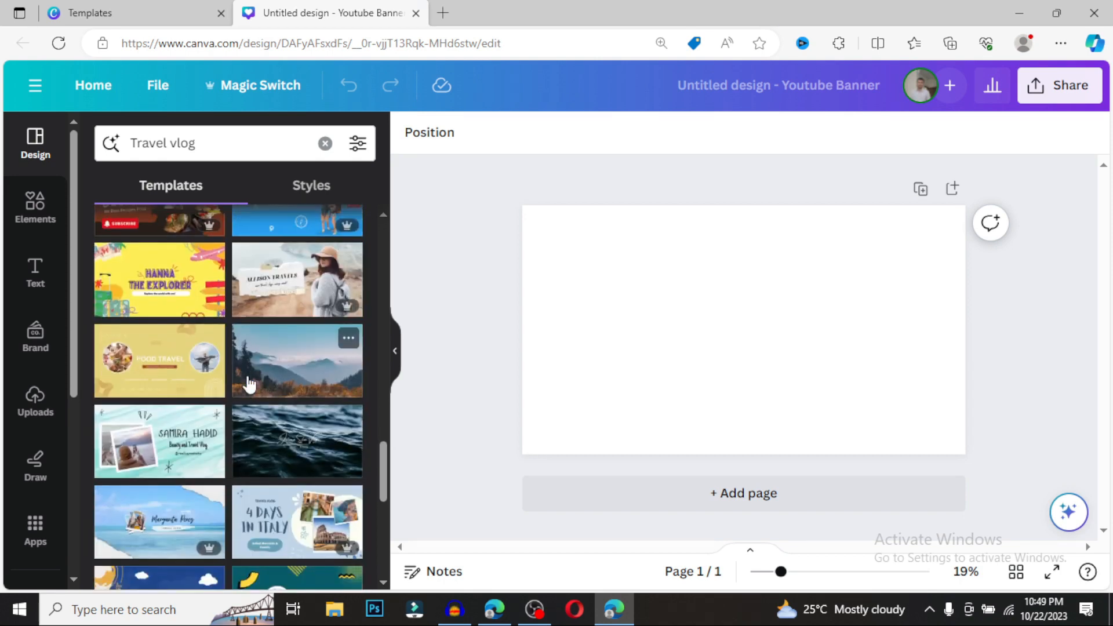
scroll(249, 383, down, 2)
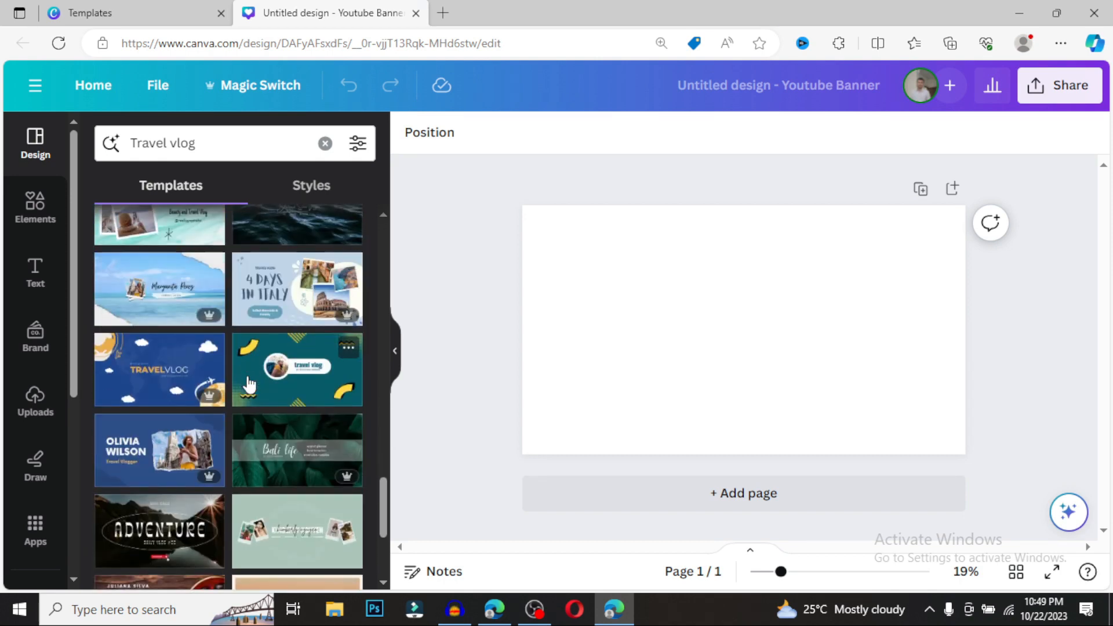
scroll(306, 376, down, 2)
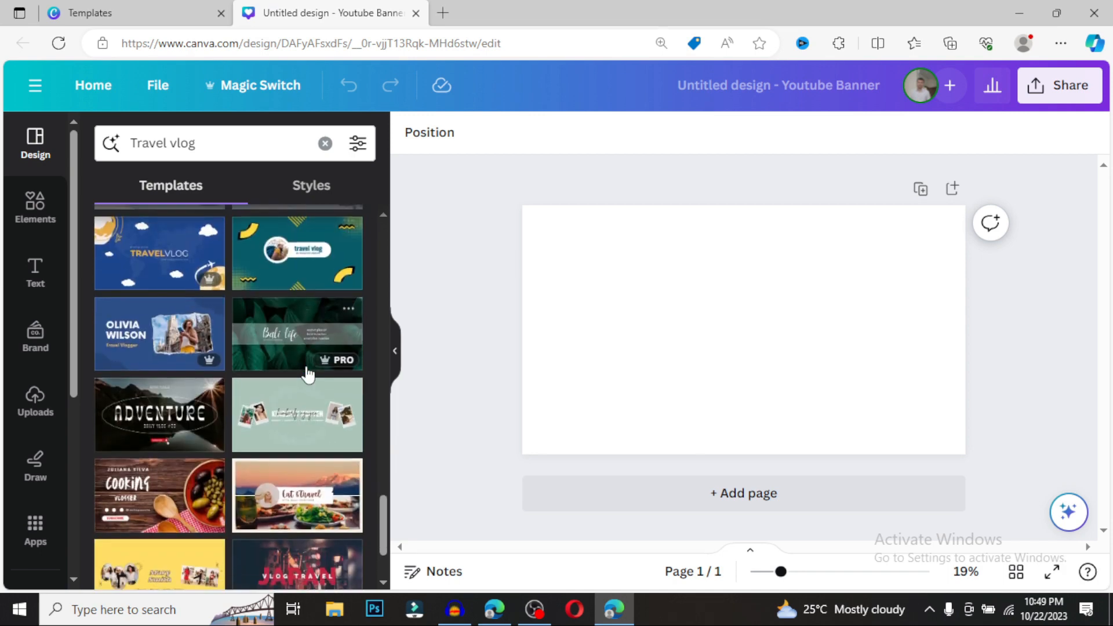
scroll(307, 374, down, 1)
scroll(304, 373, up, 2)
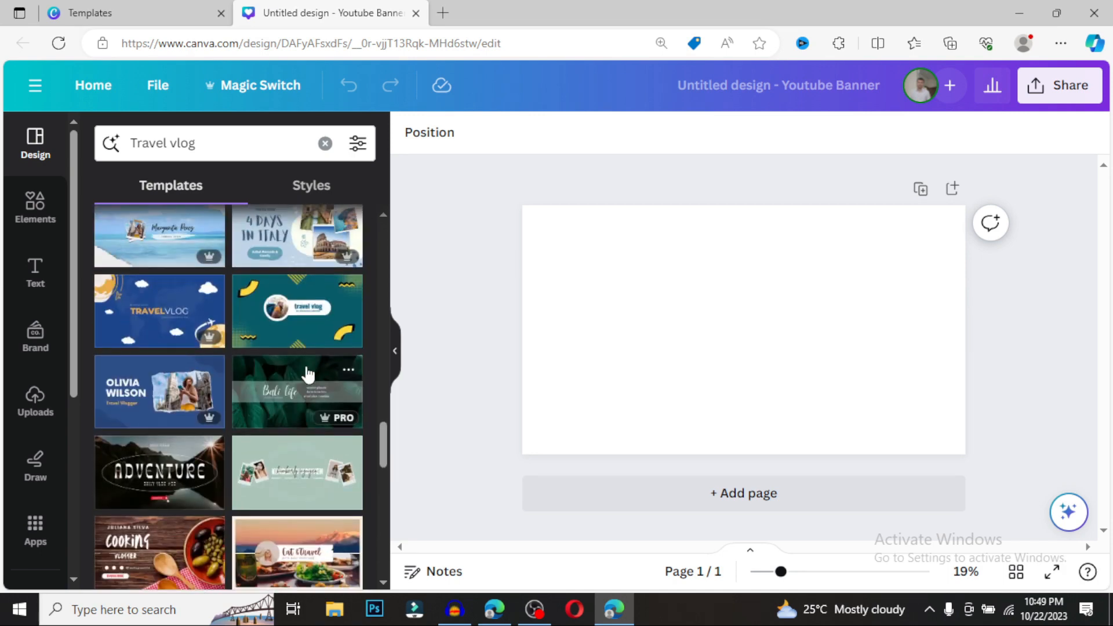
click(291, 316)
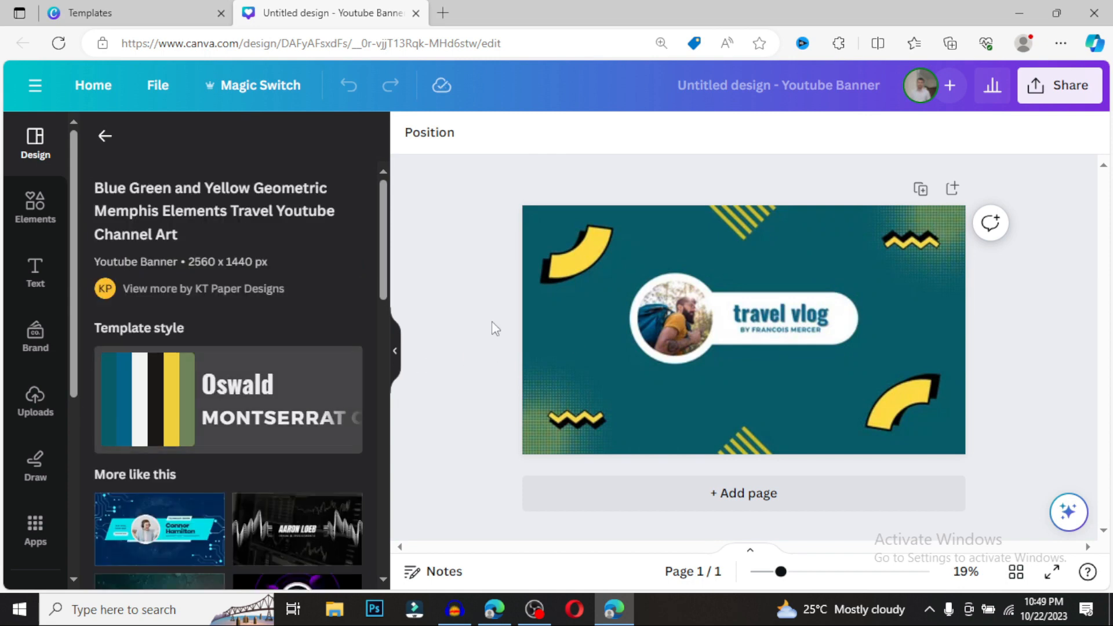
Try several gradients on the banner background and settle on the black-to-blue linear gradient (#000000, #3533cd).
click(631, 262)
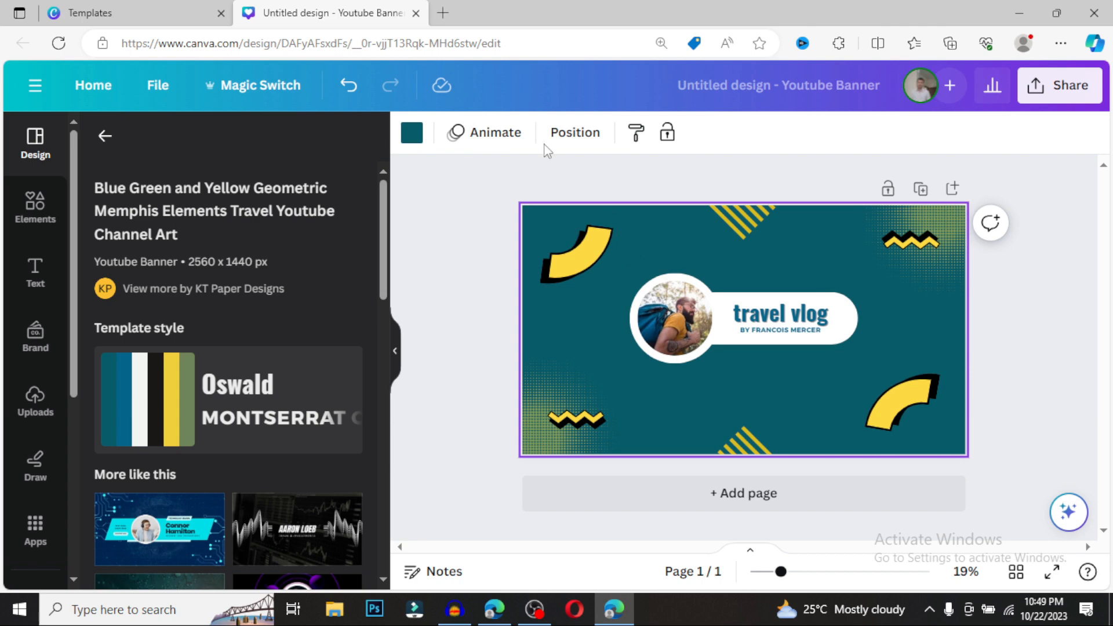
click(412, 133)
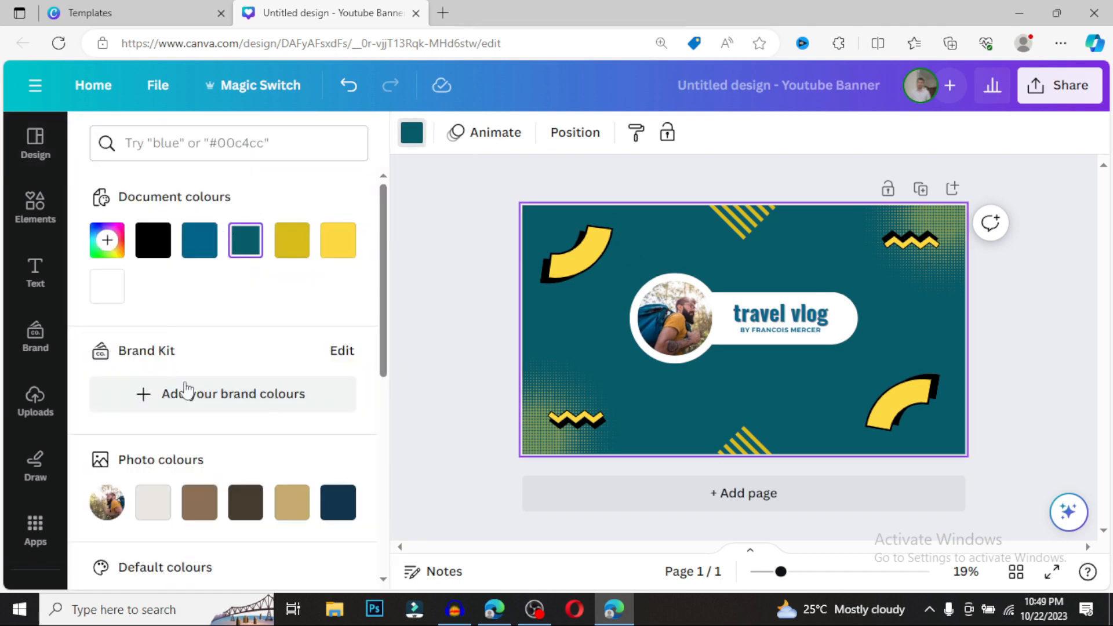
scroll(107, 472, down, 1)
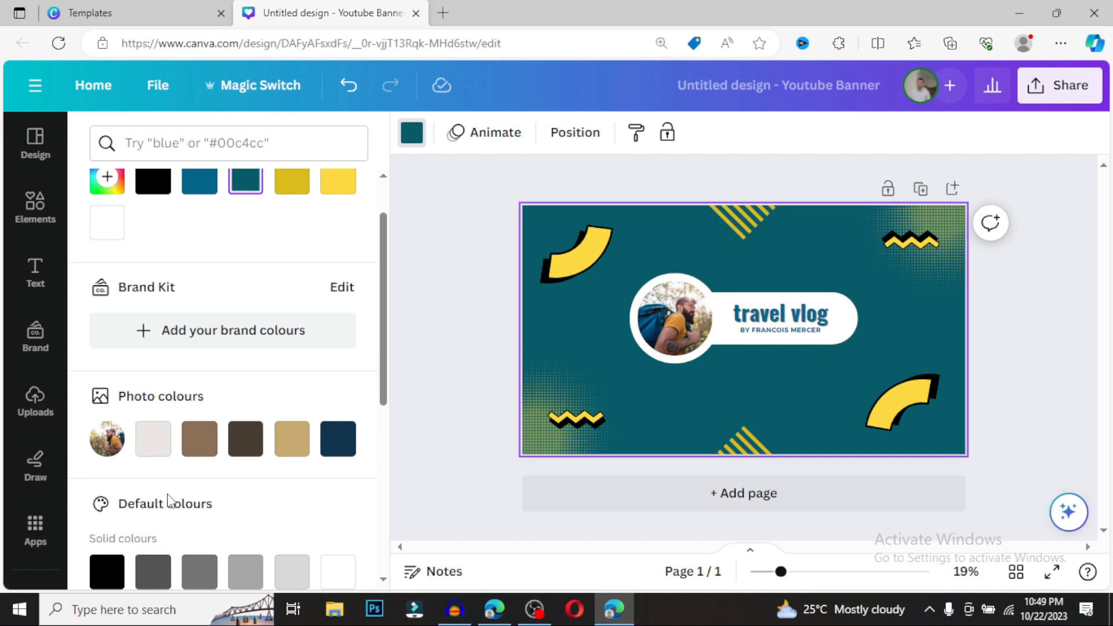
scroll(236, 404, down, 6)
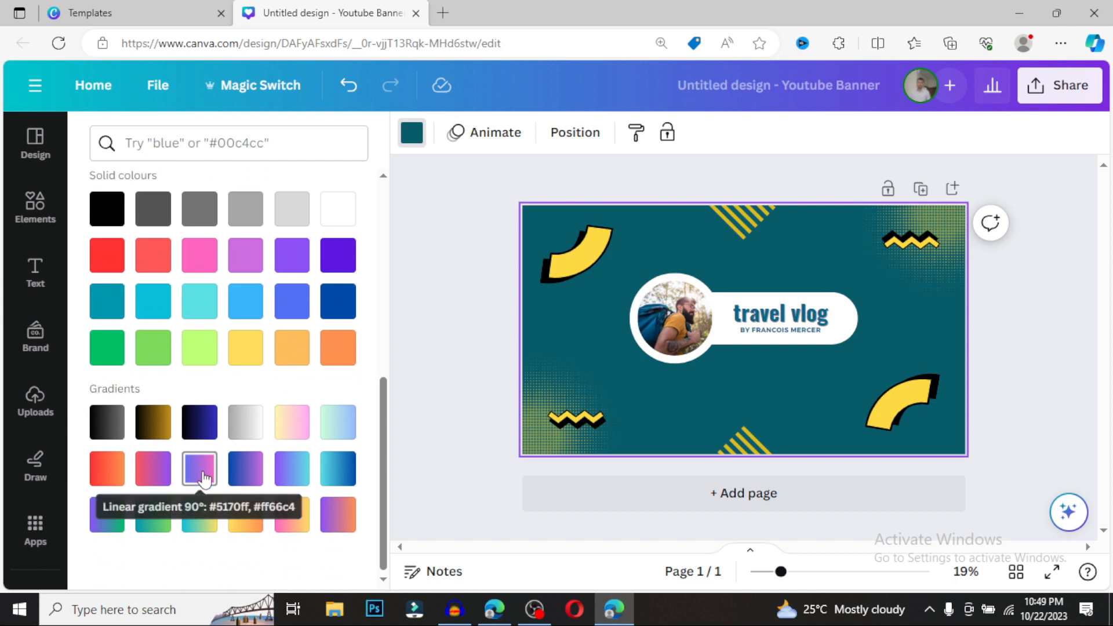
click(204, 479)
click(112, 473)
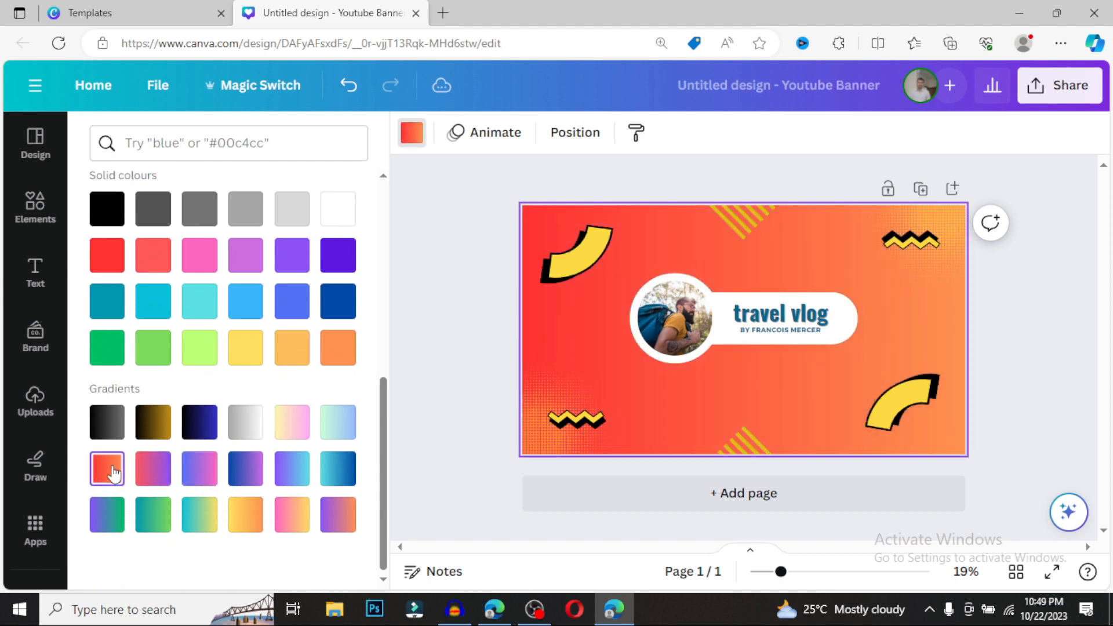
click(153, 422)
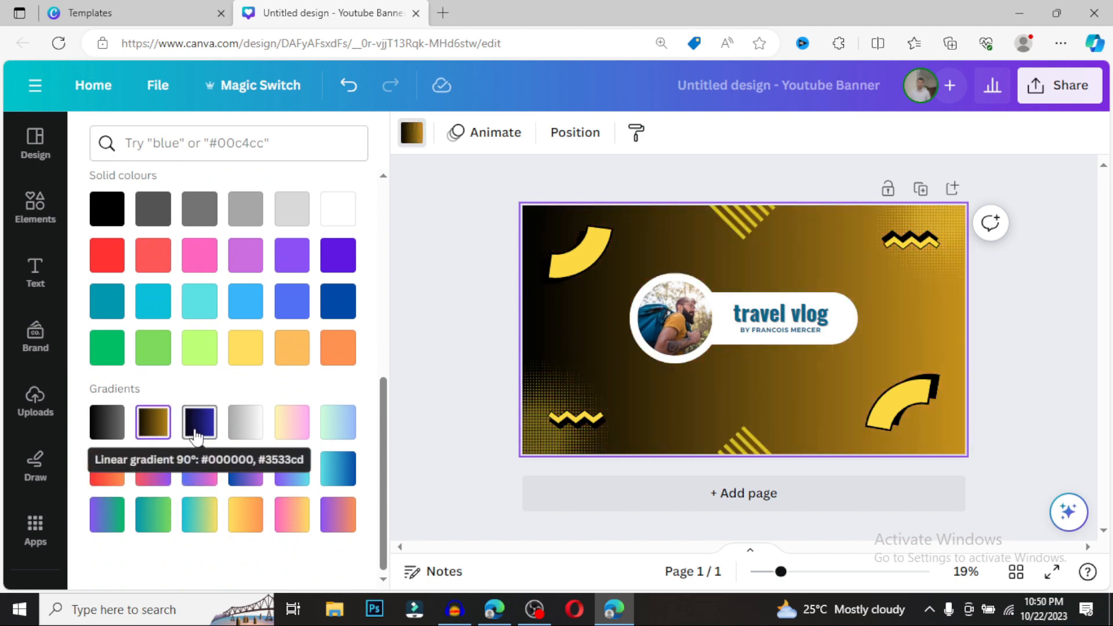
click(196, 437)
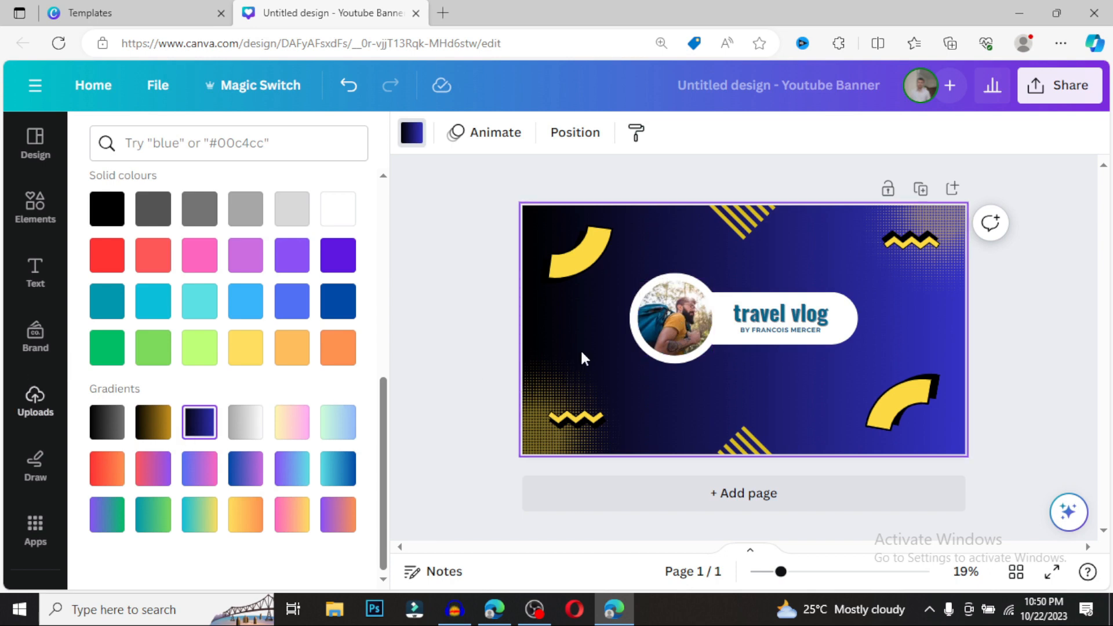
Replace the banner's "travel vlog" title with "Explore Bangladesh".
click(779, 330)
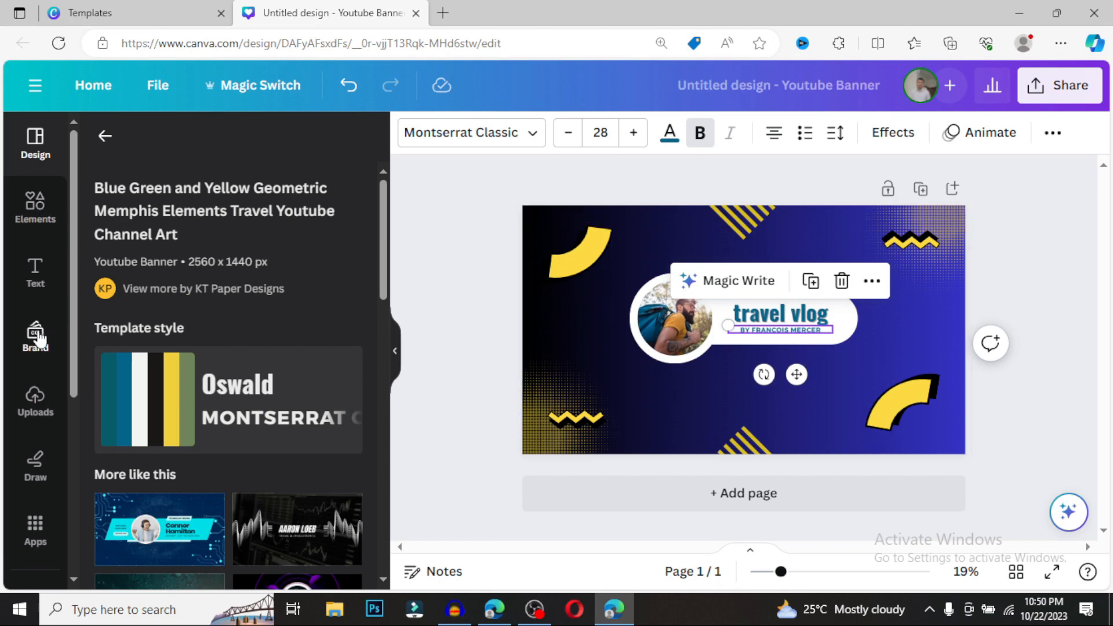
click(771, 318)
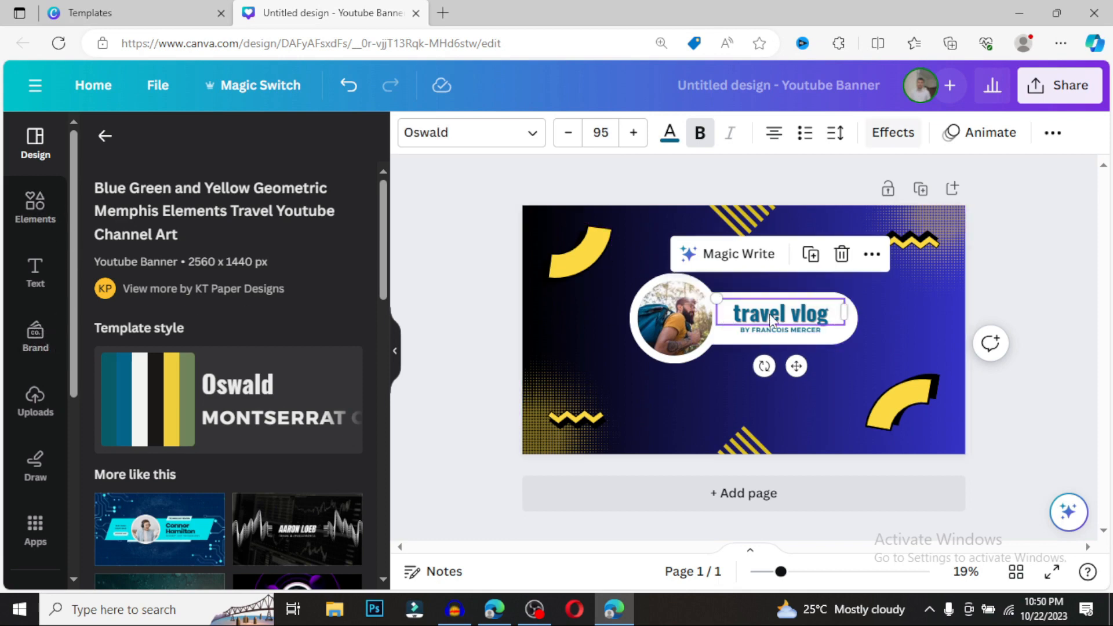
click(772, 319)
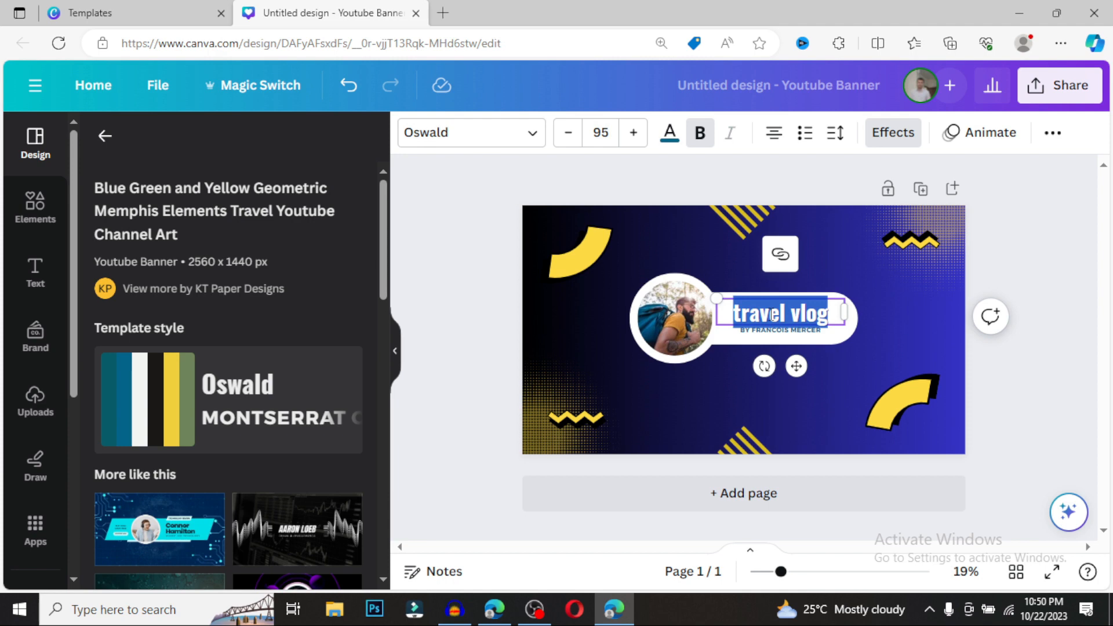
text(e)
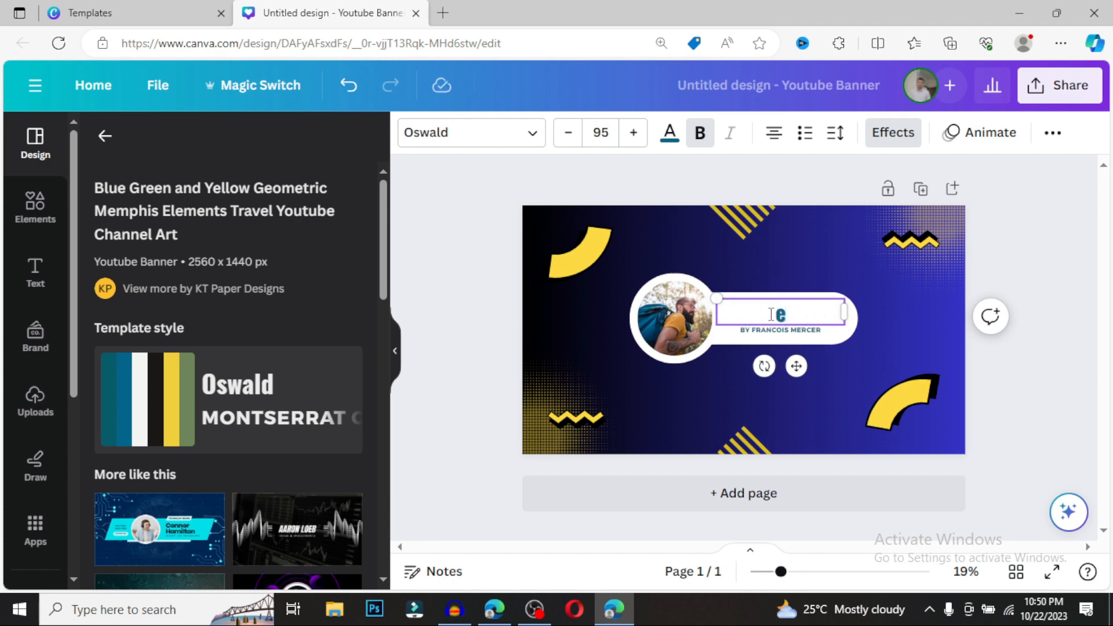
key(BackSpace)
text(Explore)
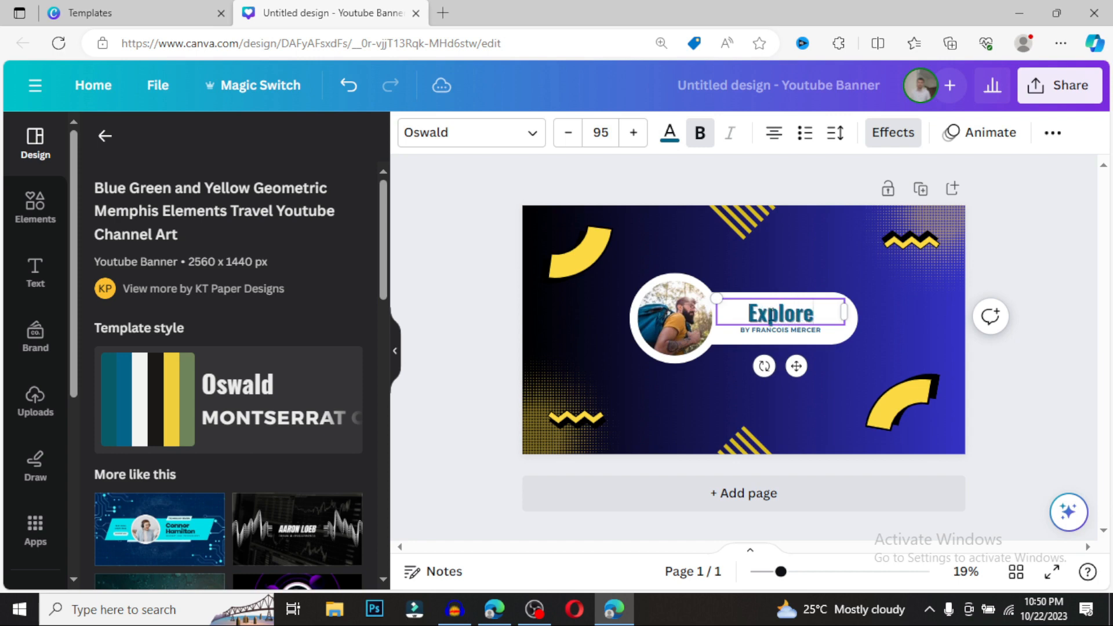
text( Bangla)
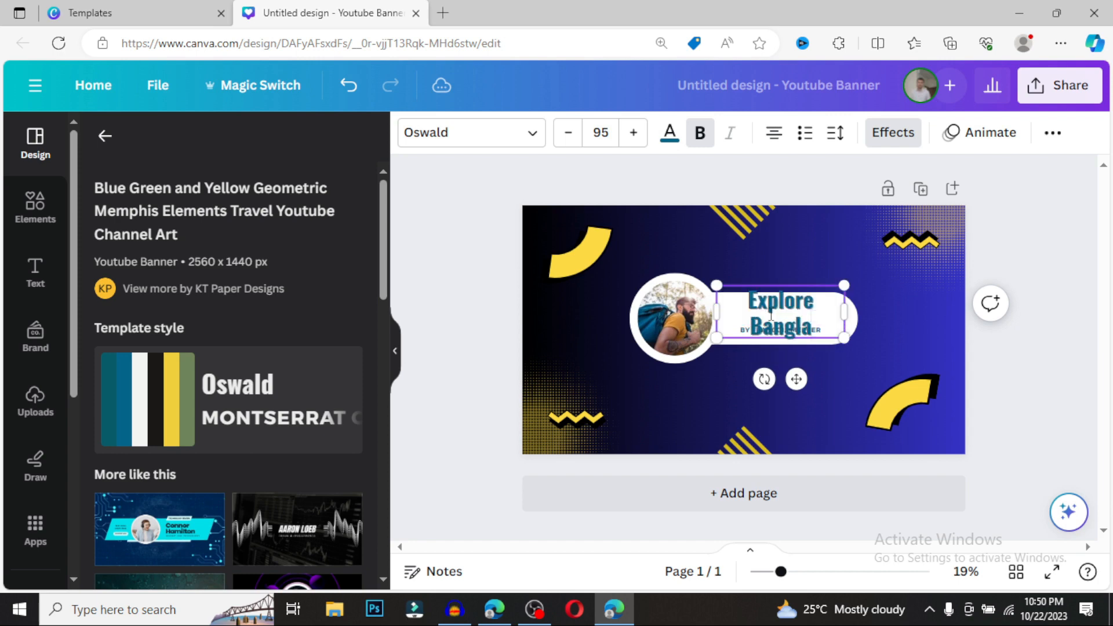
text(desh)
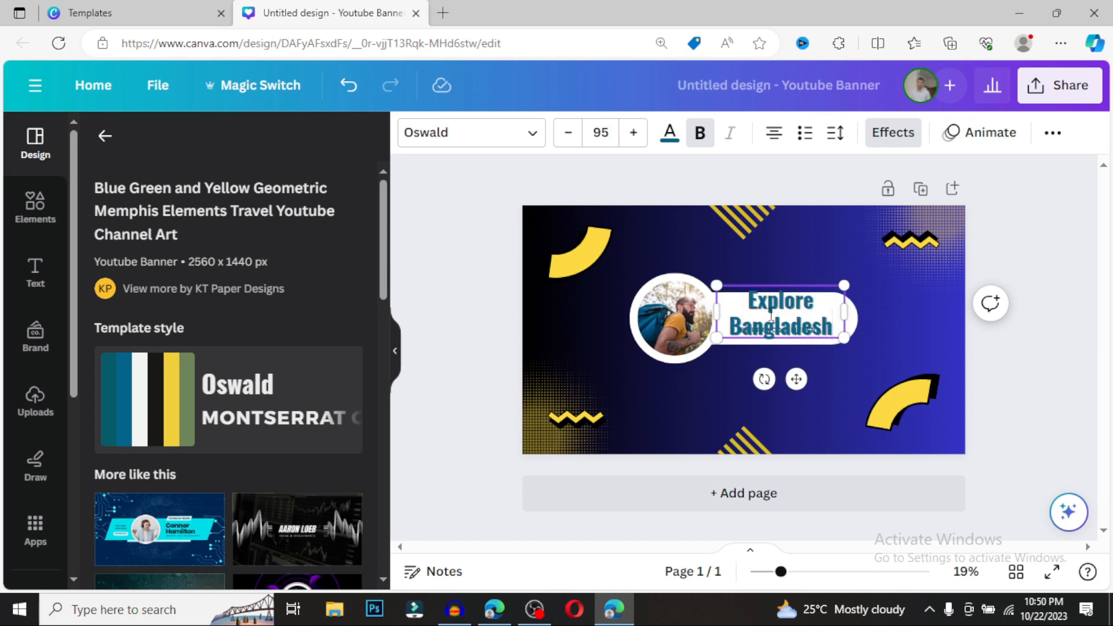
Widen the white rounded shape and the title's text box so "Explore Bangladesh" fits on one line inside it.
click(856, 320)
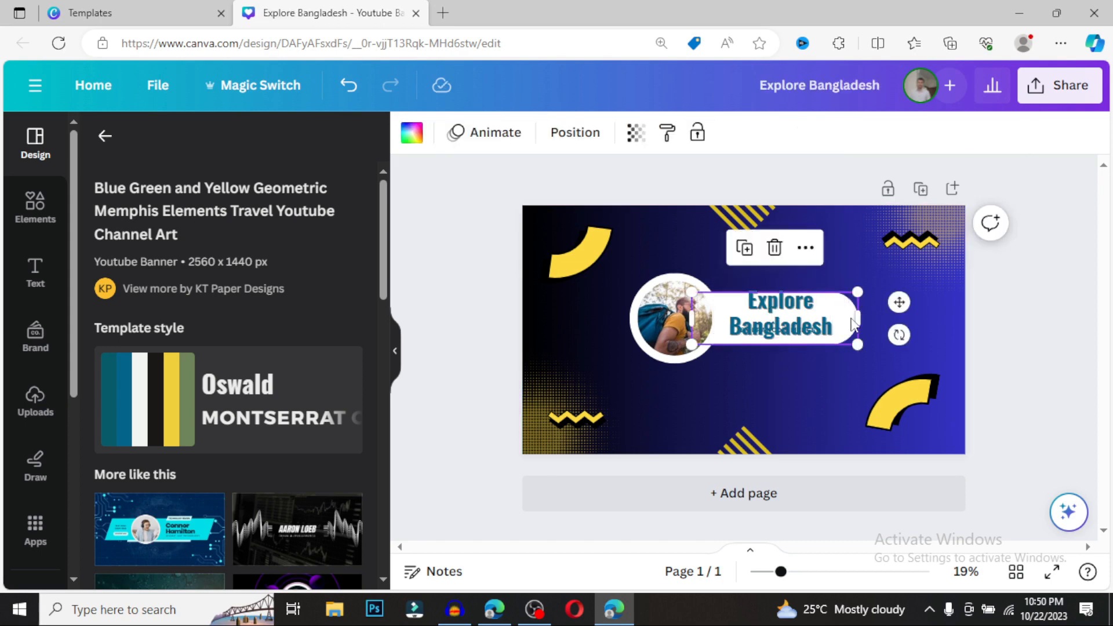
mouse_move(853, 320)
mouse_down()
mouse_move(911, 320)
mouse_move(840, 310)
mouse_up()
click(786, 307)
Replace the subtitle with "HISTORY OF BANGLADESH AND CULTURE" and widen and align it on one line beneath the title.
click(792, 333)
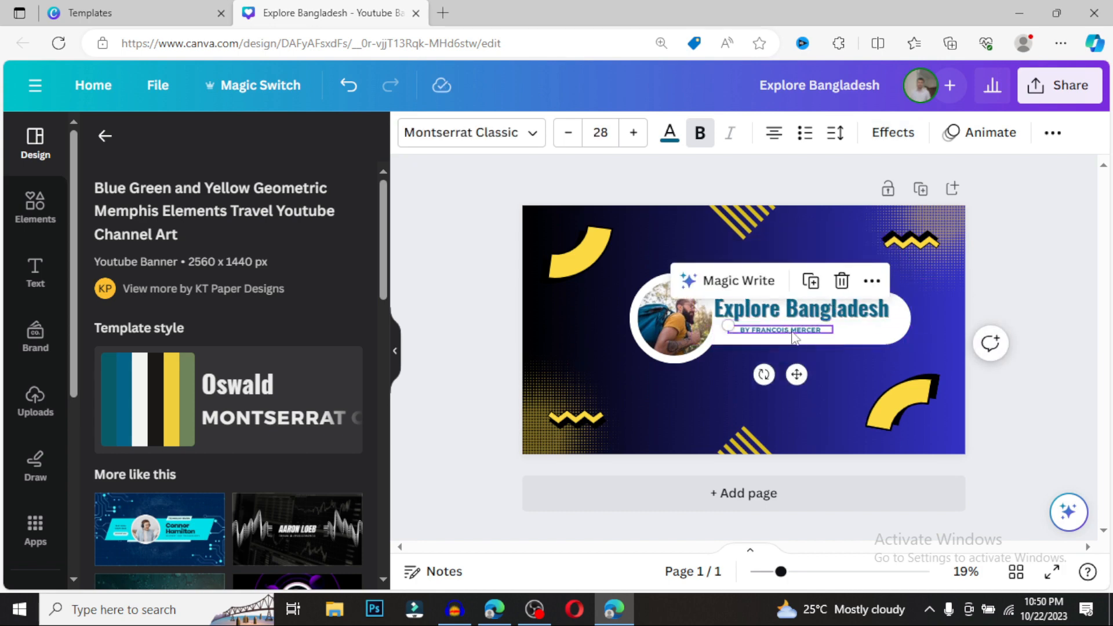
drag(793, 338, 799, 334)
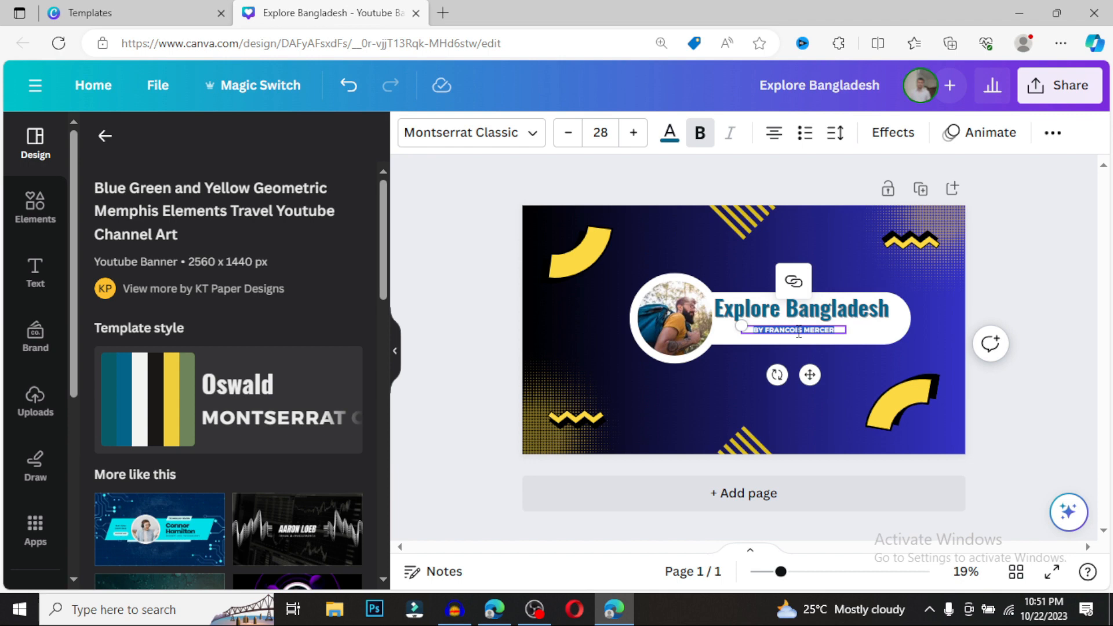
text(HIS)
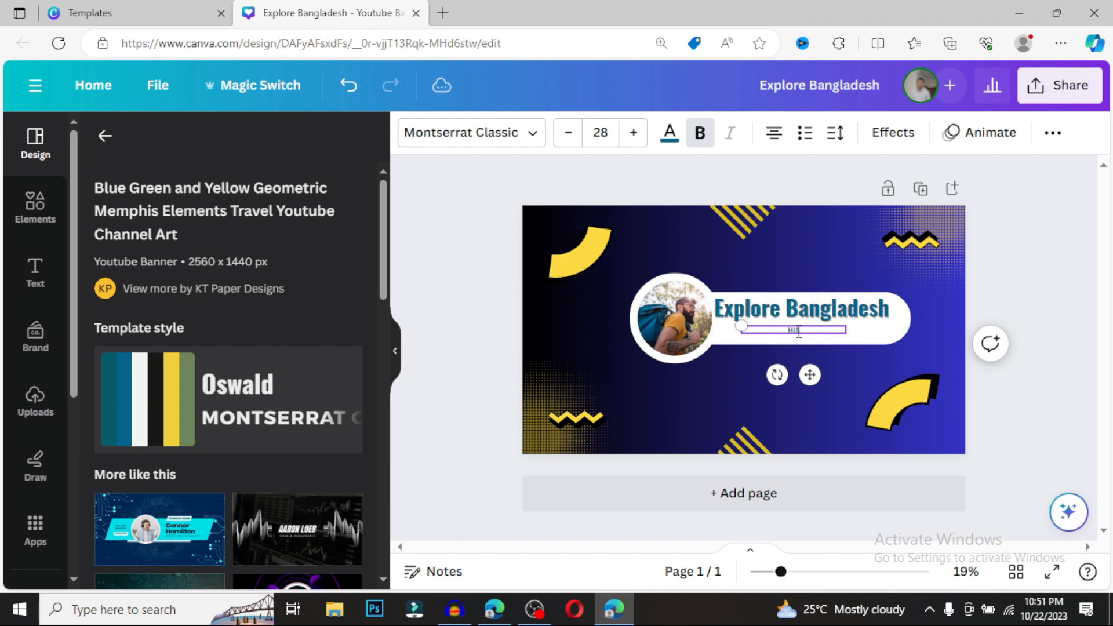
text(TORY OF BANGLADESH AND)
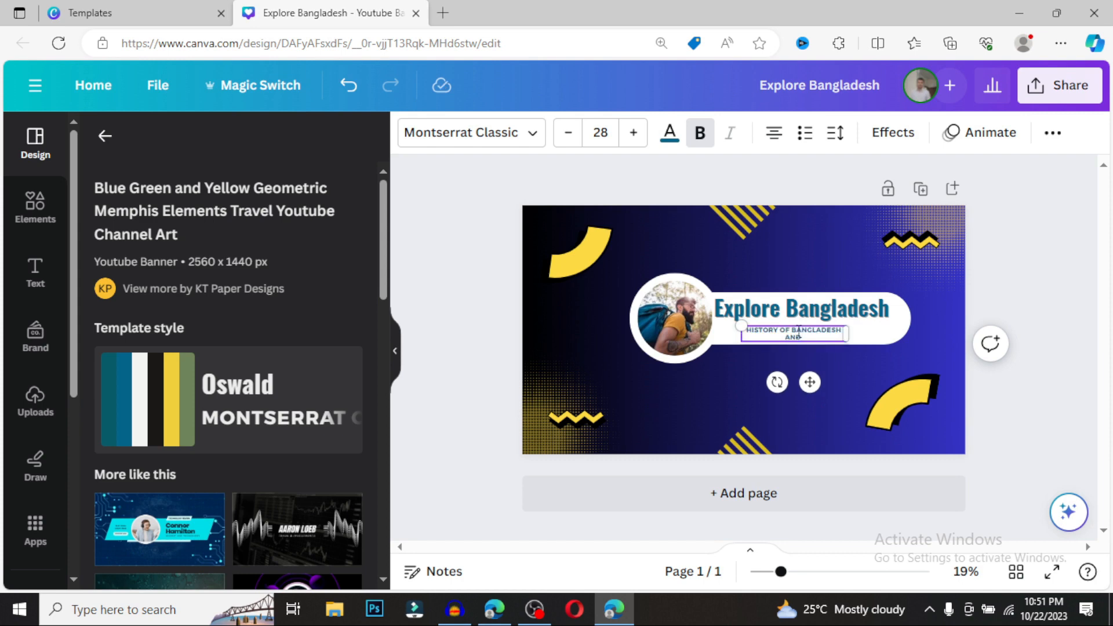
text( CULTURE)
mouse_move(847, 334)
mouse_down()
mouse_move(886, 334)
mouse_move(848, 340)
mouse_up()
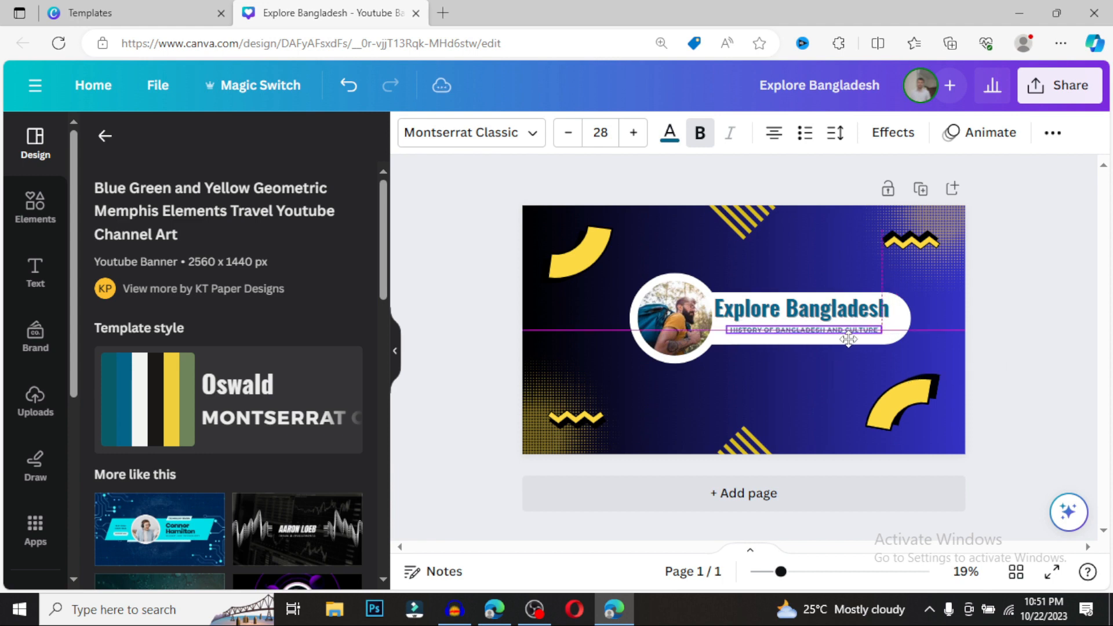
click(687, 373)
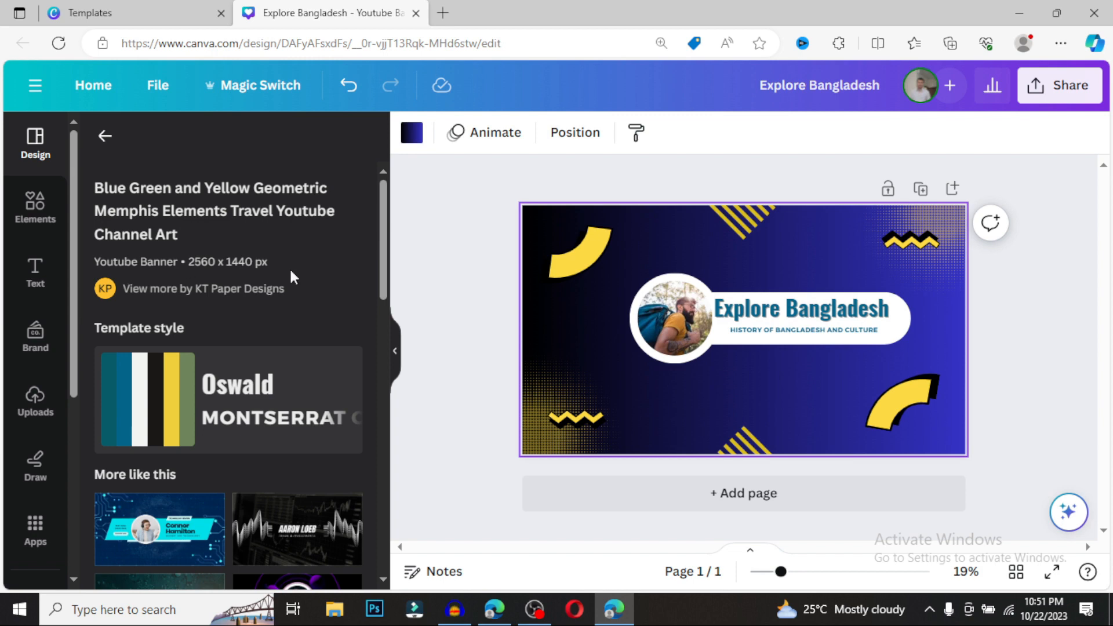
Search the design elements for "plane".
click(35, 217)
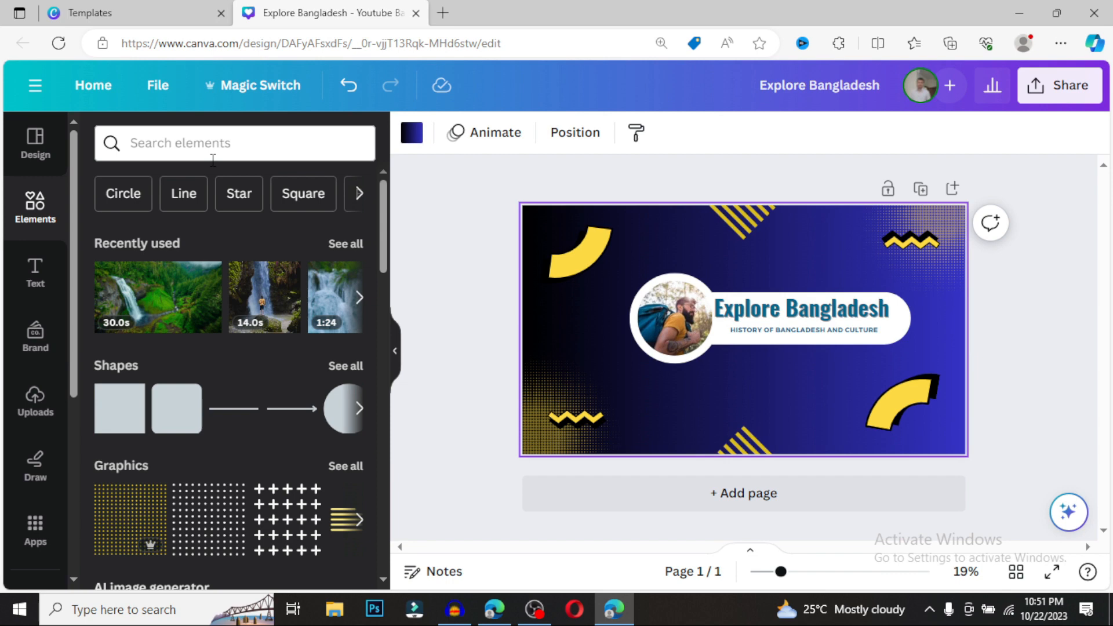
click(216, 145)
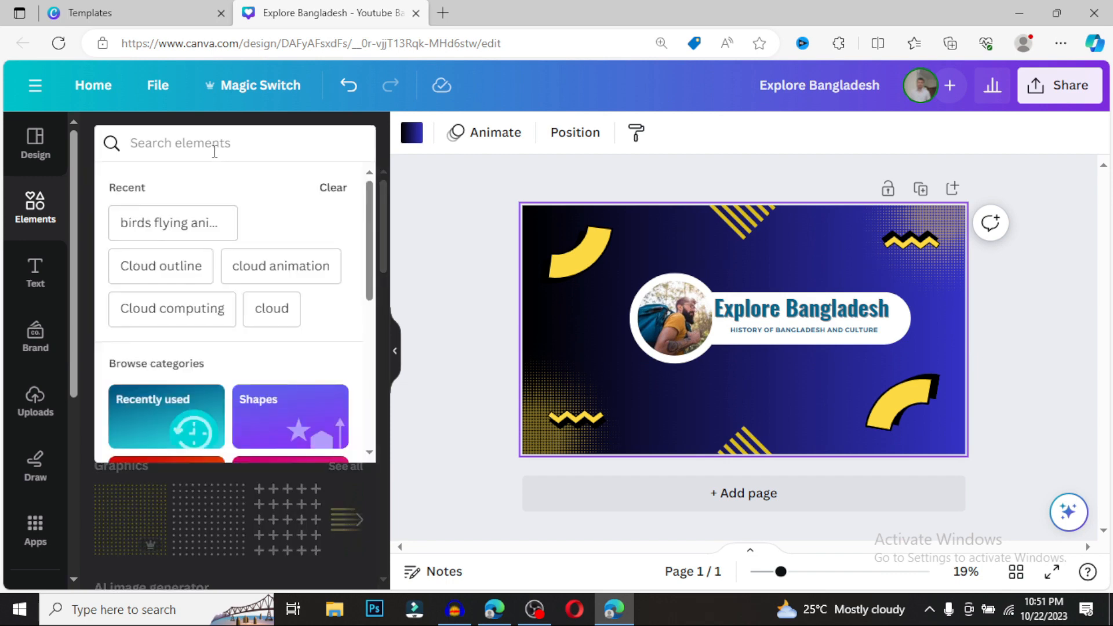
text(flyi)
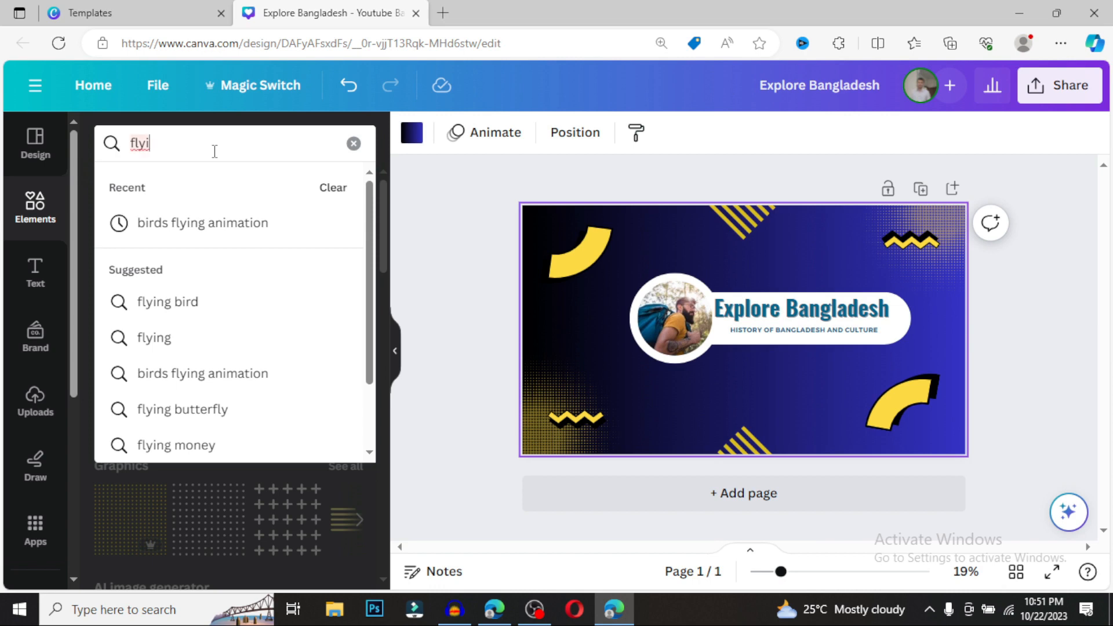
key(BackSpace)
key(BackSpace)
key(BackSpace)
key(BackSpace)
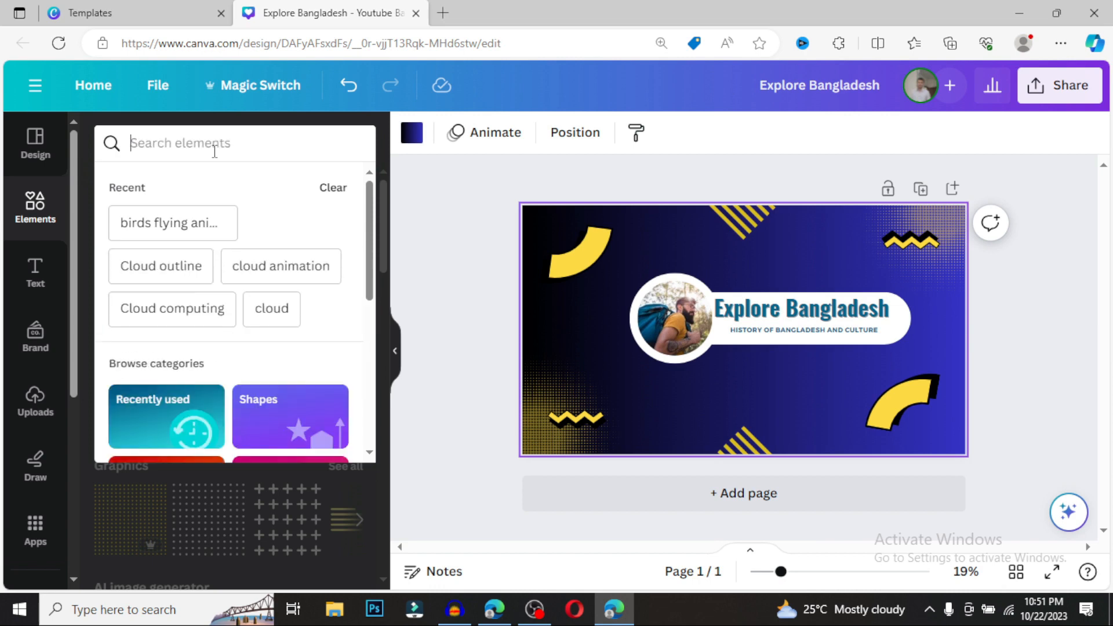
text(pla)
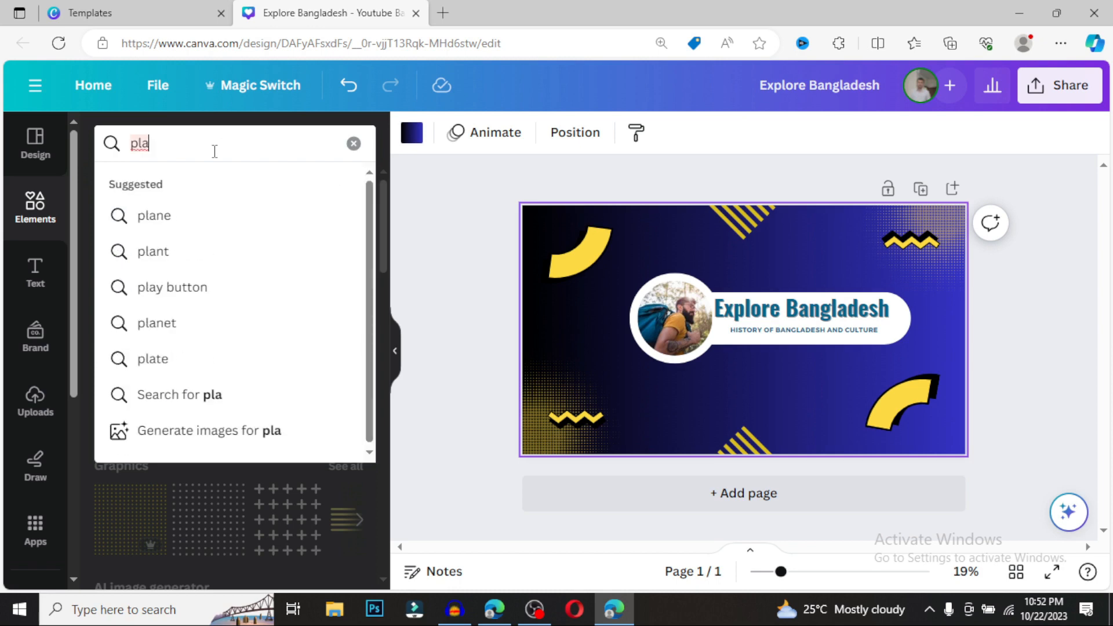
click(164, 217)
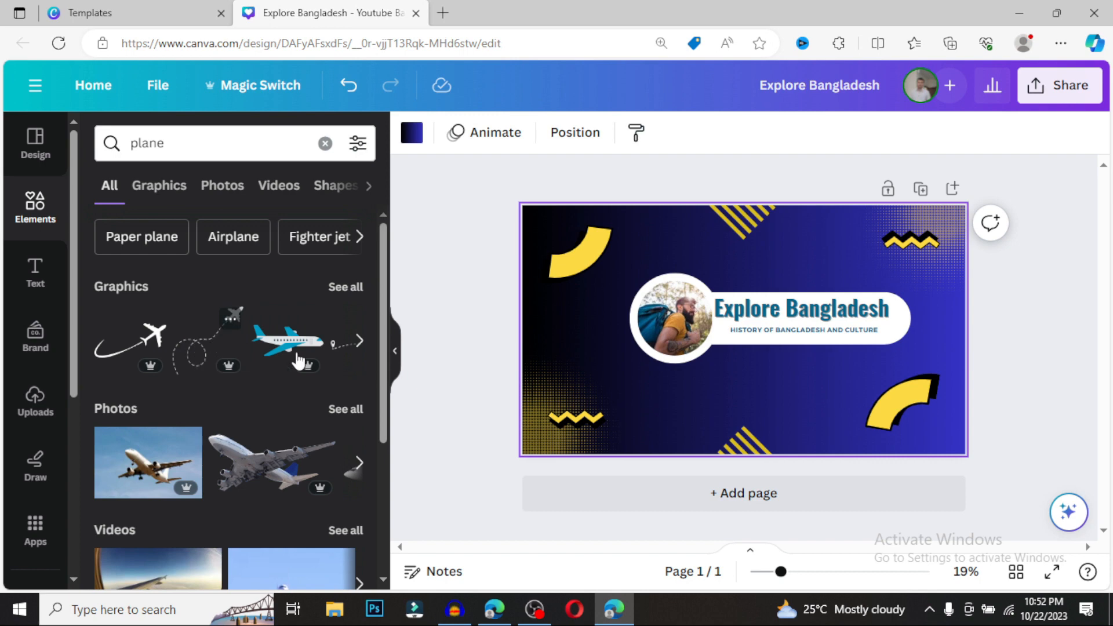
Add the plane graphic with the curved trail, shrink it and place it across the upper edge of the white title shape.
click(358, 342)
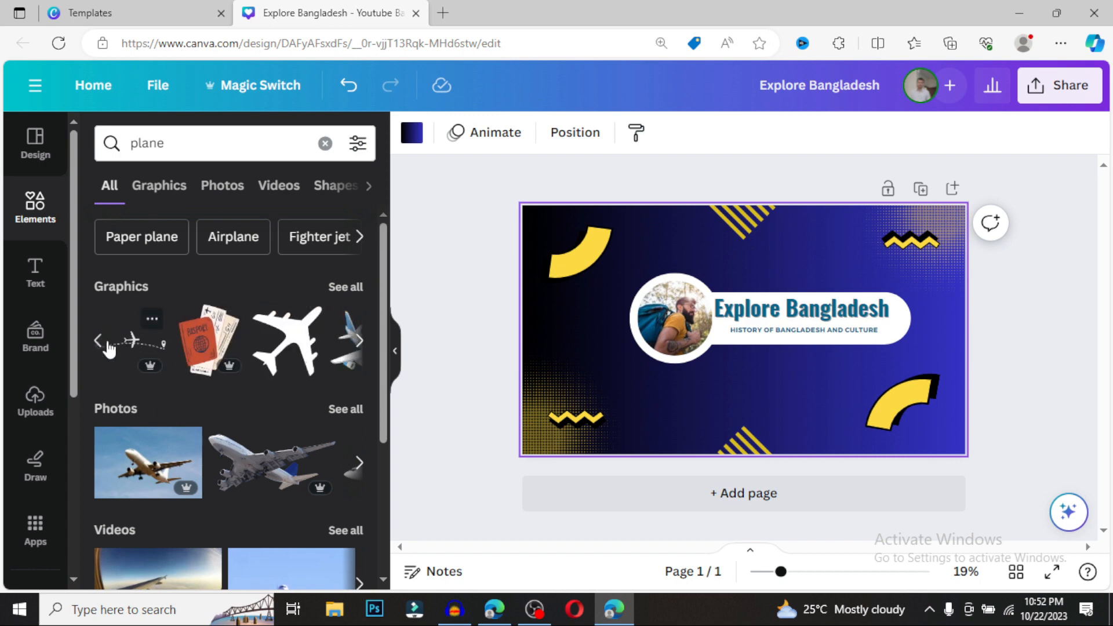
click(361, 352)
click(360, 347)
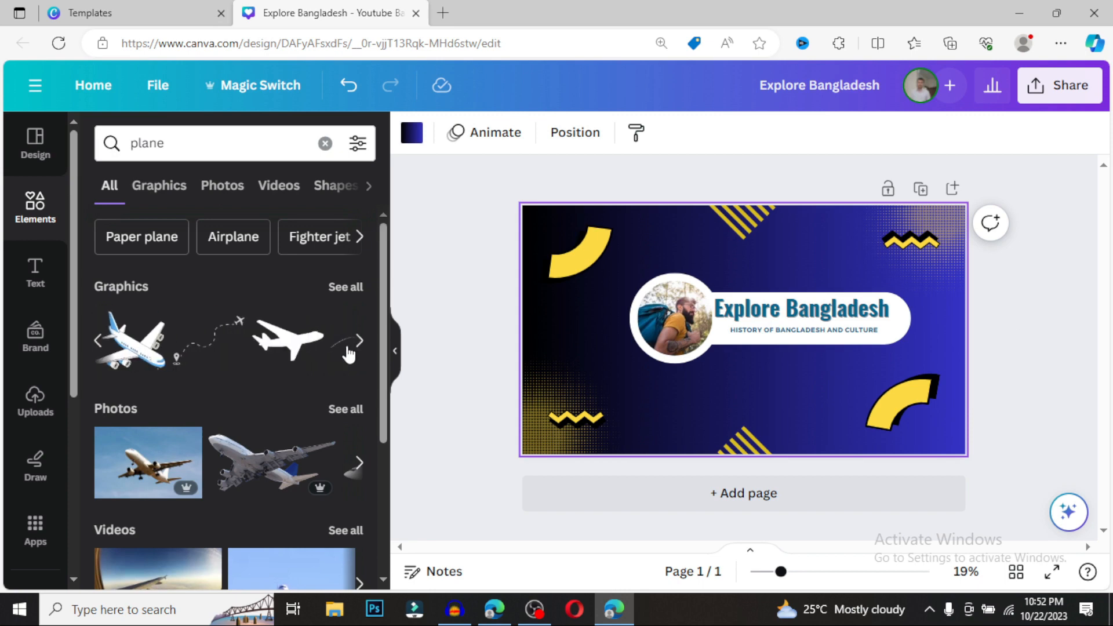
click(100, 341)
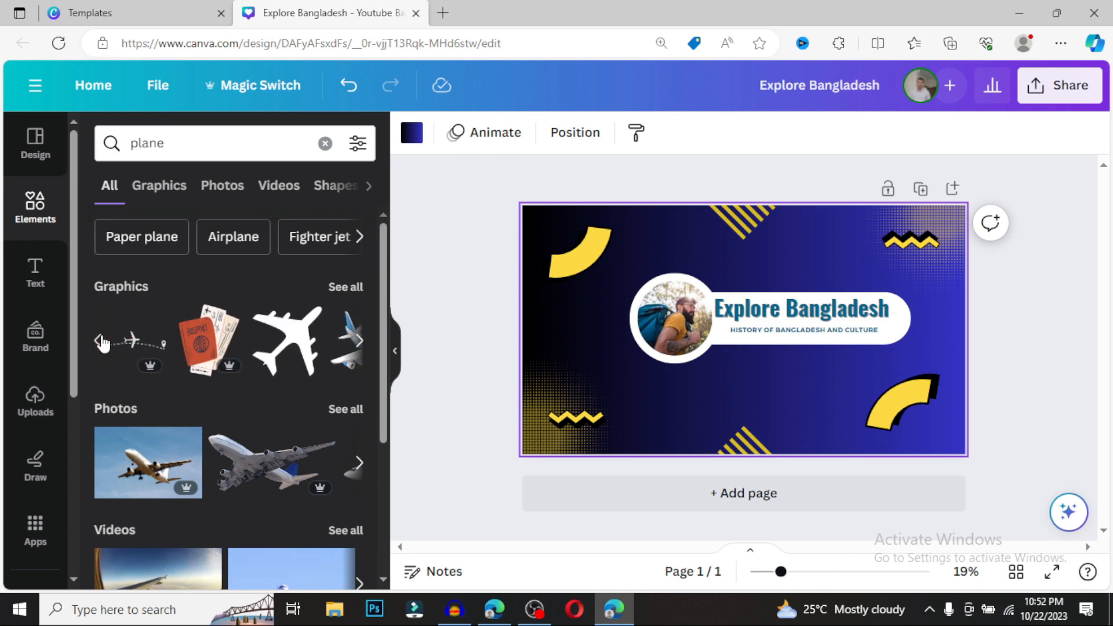
click(100, 341)
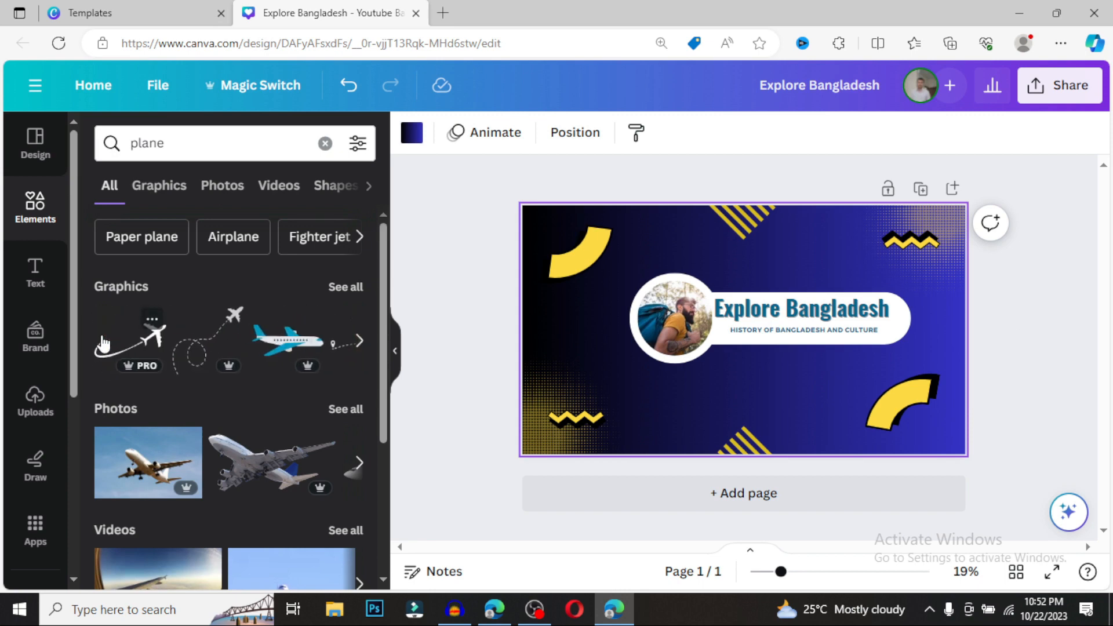
click(125, 339)
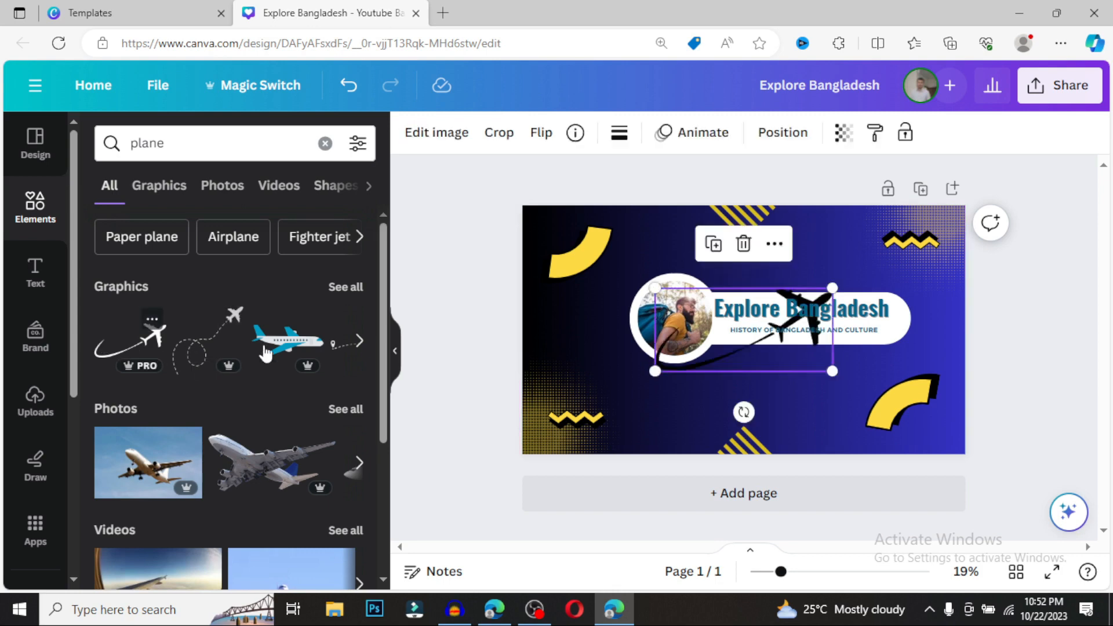
drag(793, 360, 795, 284)
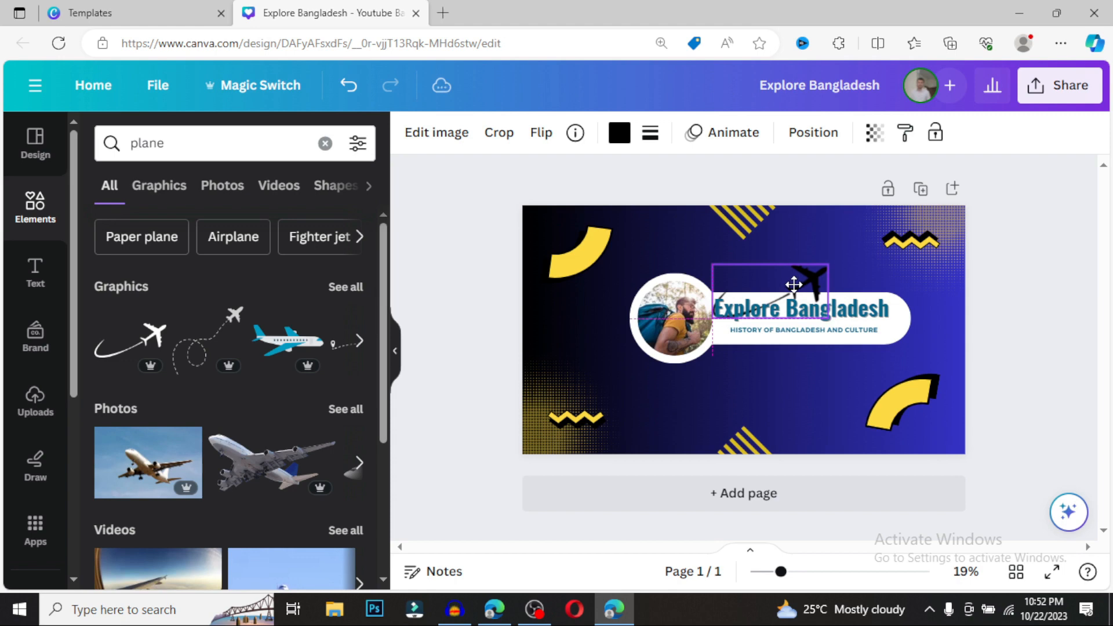
drag(789, 283, 789, 283)
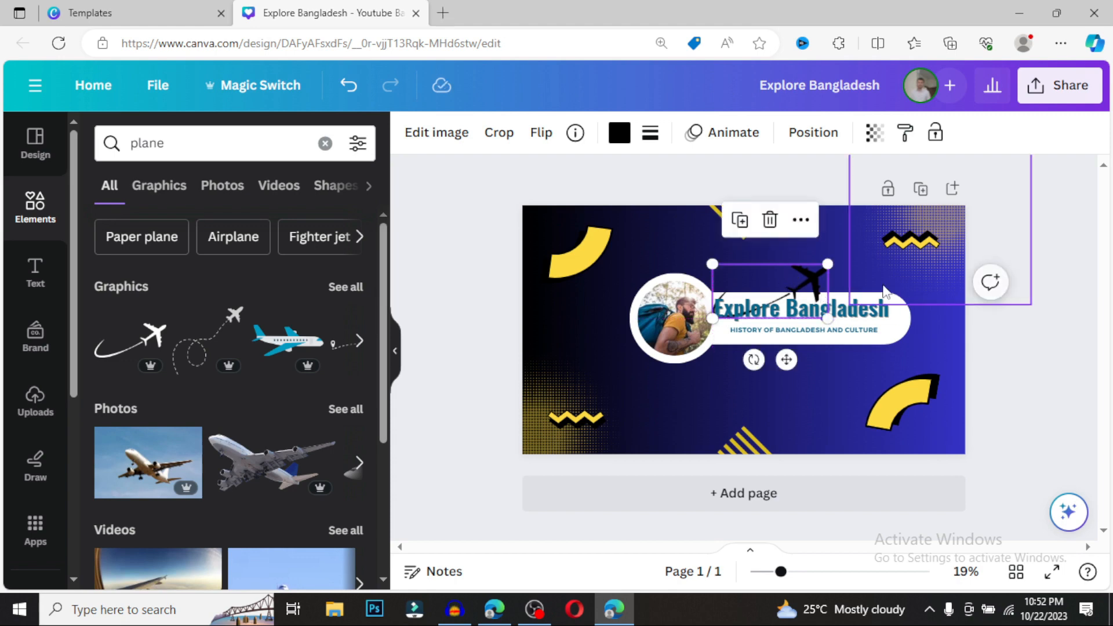
Send the plane graphic backward twice behind the white title shape and move it slightly up towards the photo.
click(801, 220)
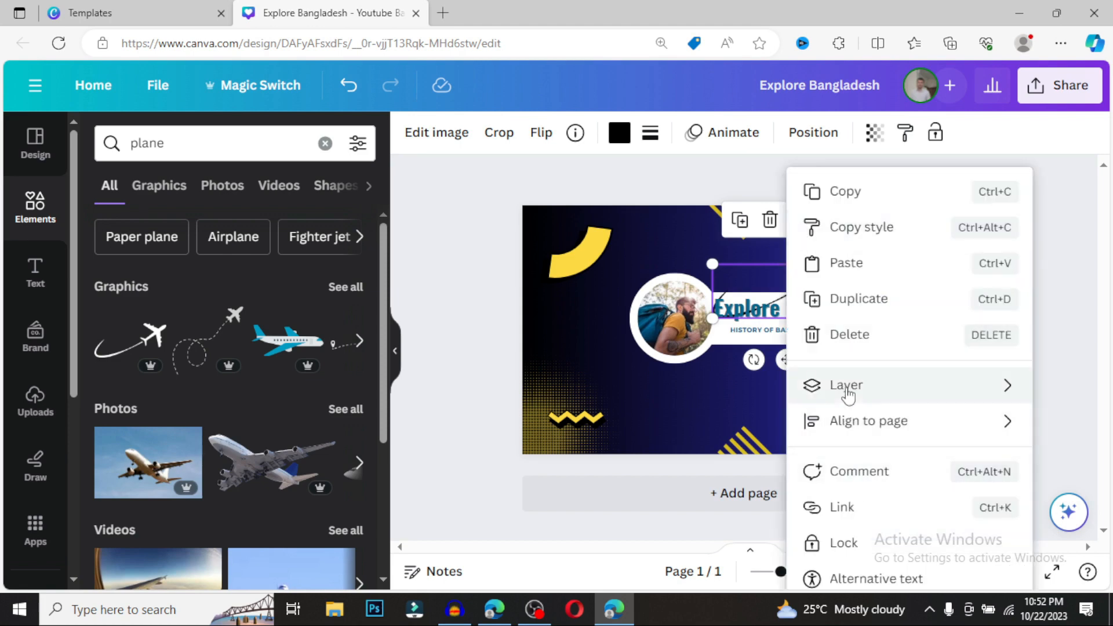
mouse_move(852, 390)
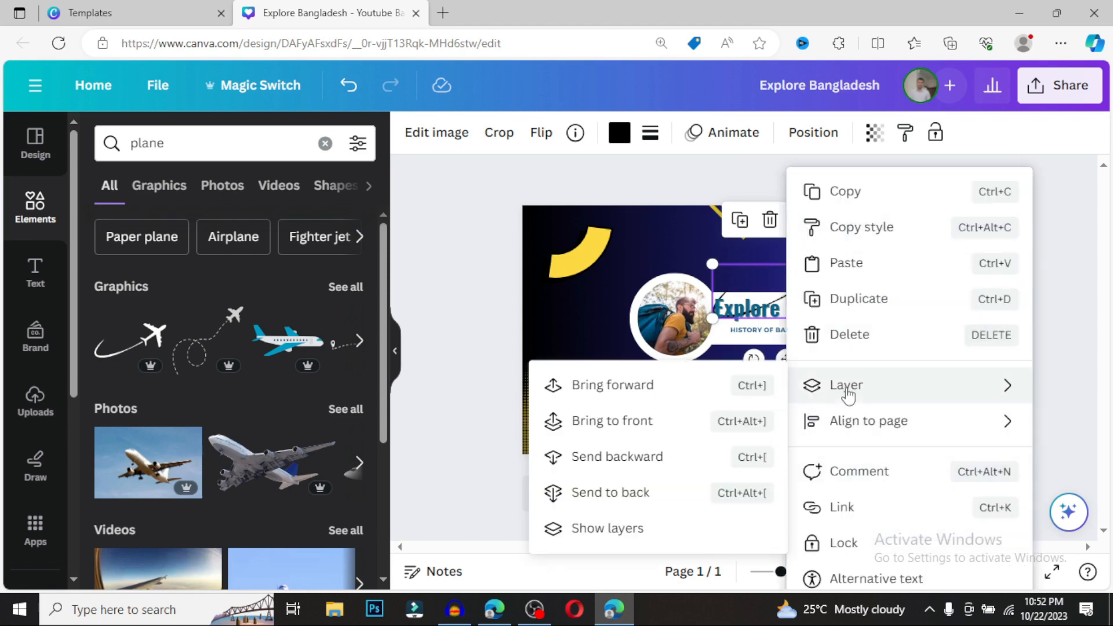
click(641, 457)
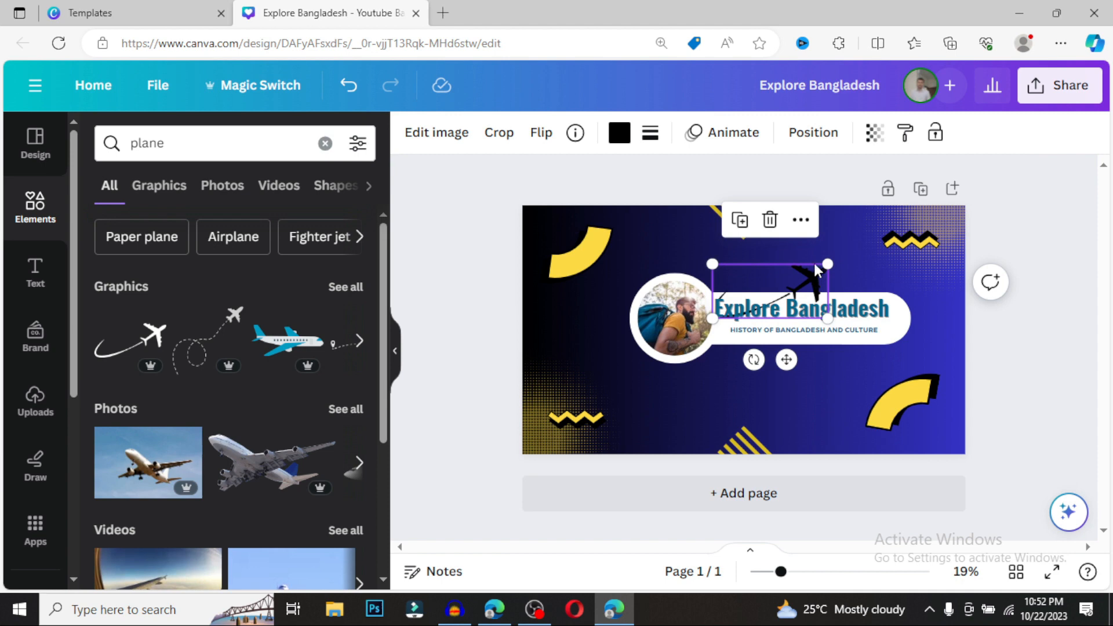
click(800, 219)
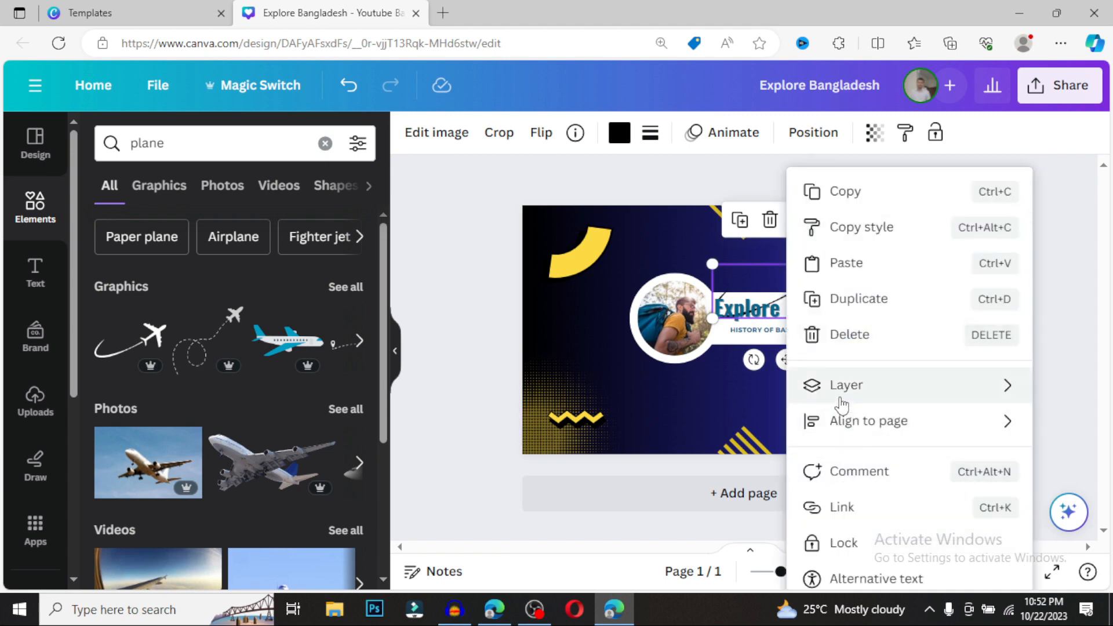
mouse_move(842, 400)
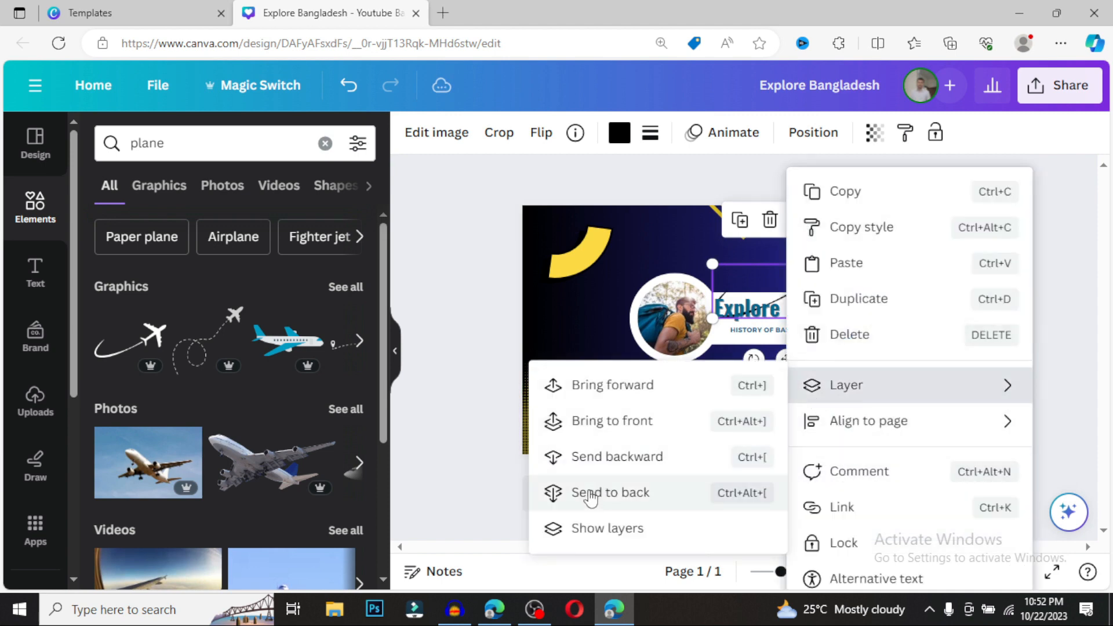
click(584, 457)
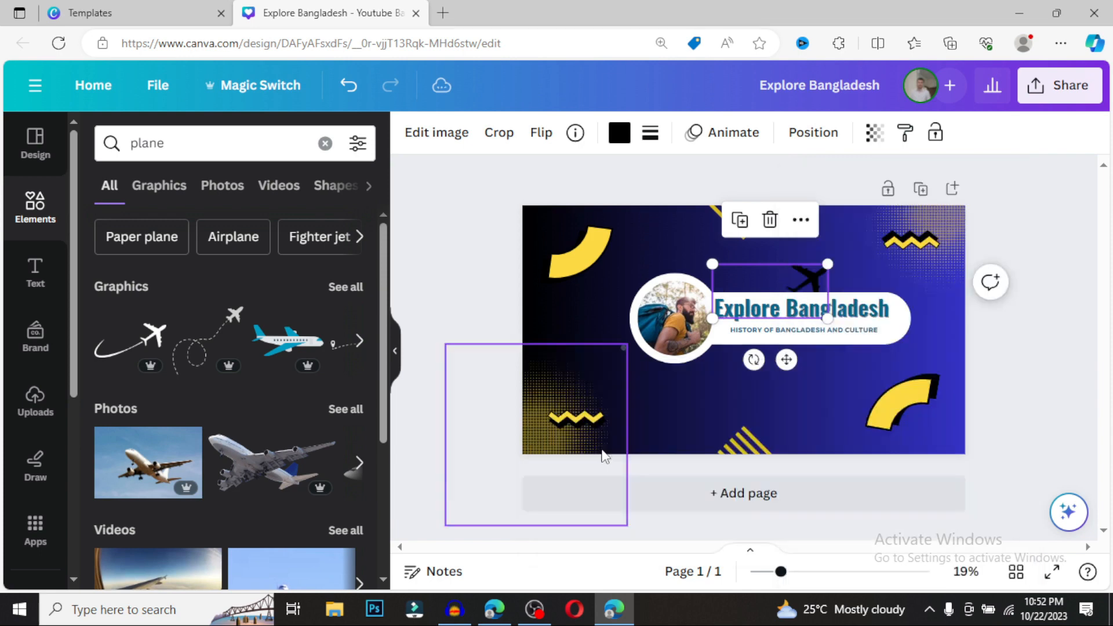
drag(817, 278, 794, 264)
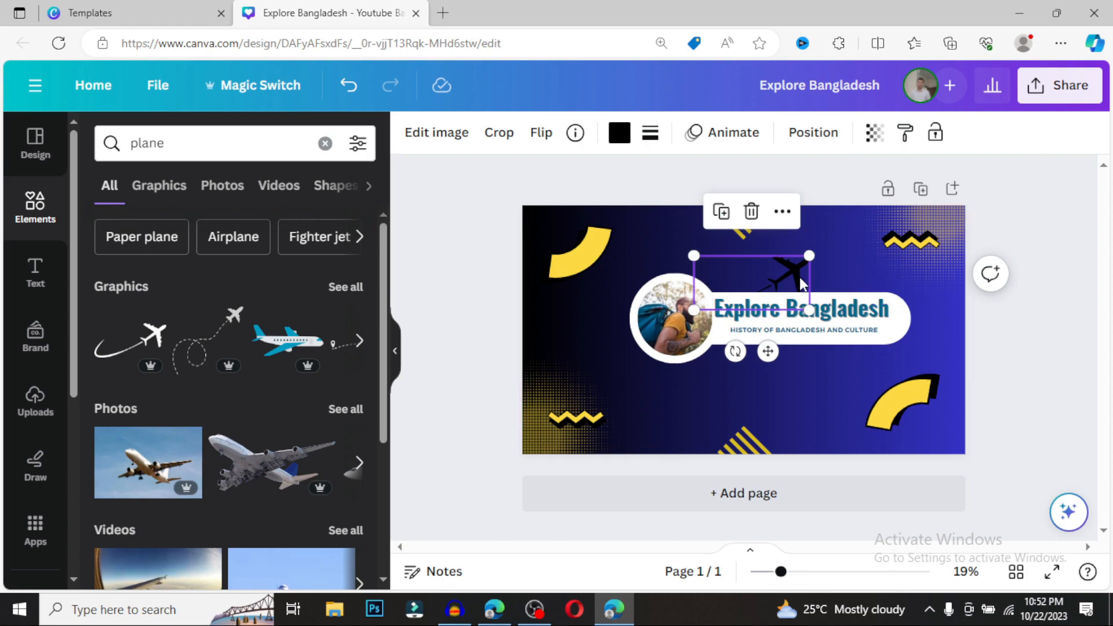
Try several colours on the plane graphic and settle on the light off-white from the photo colours.
click(619, 132)
click(244, 241)
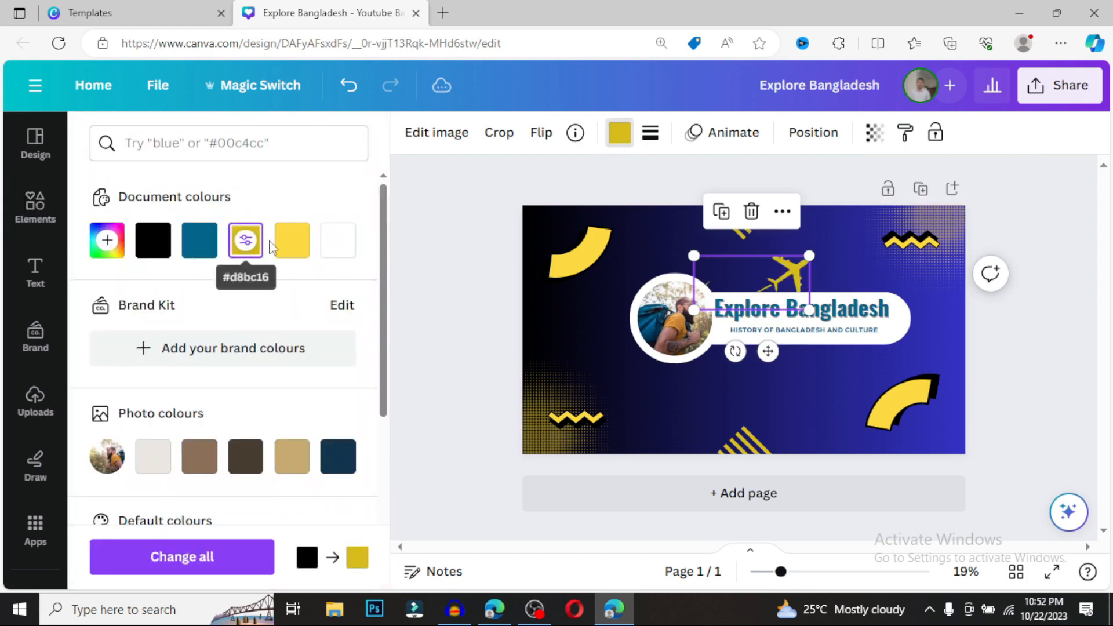
click(294, 249)
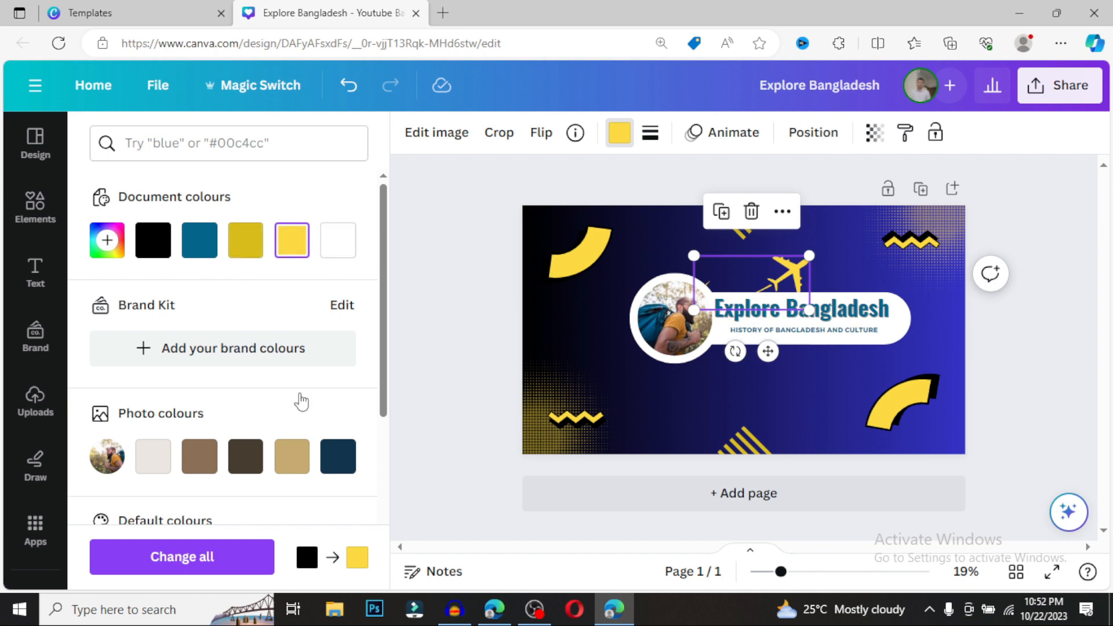
click(153, 456)
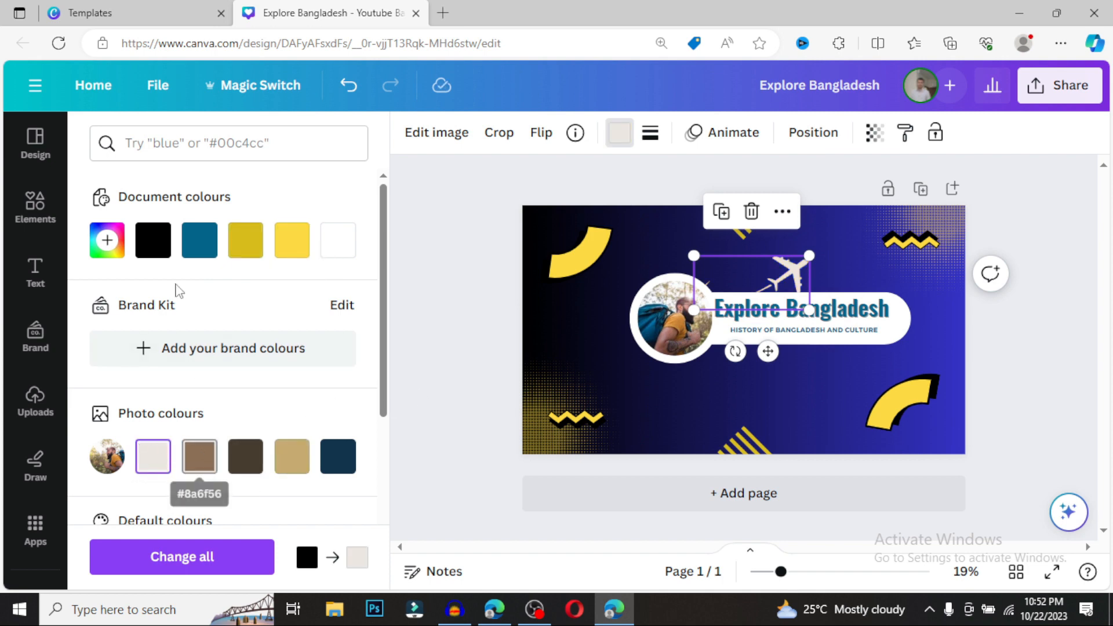
click(198, 251)
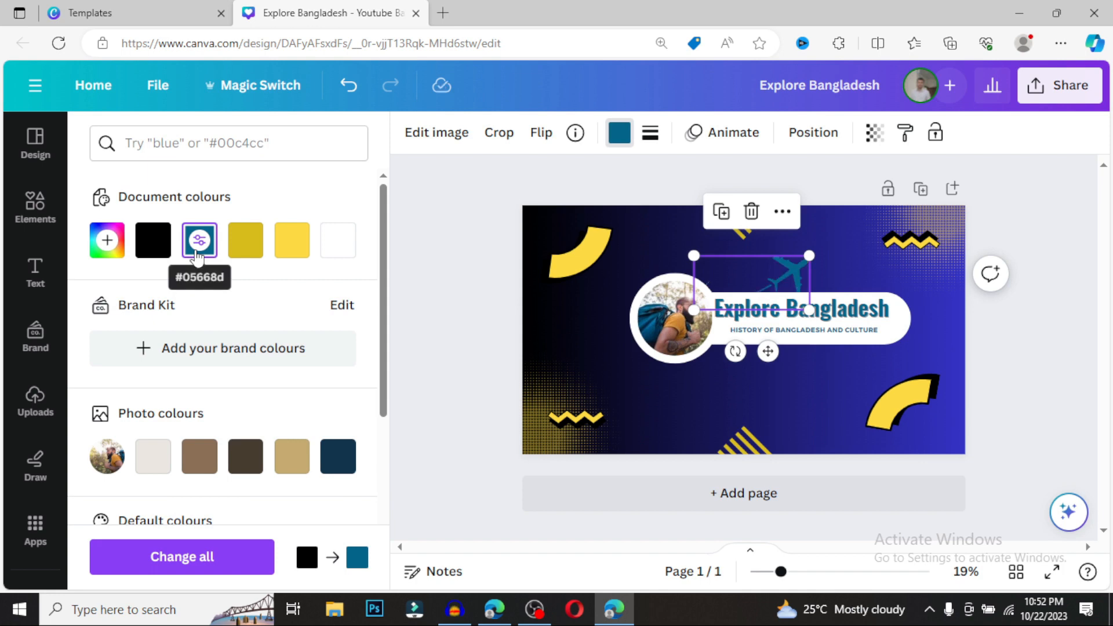
click(338, 461)
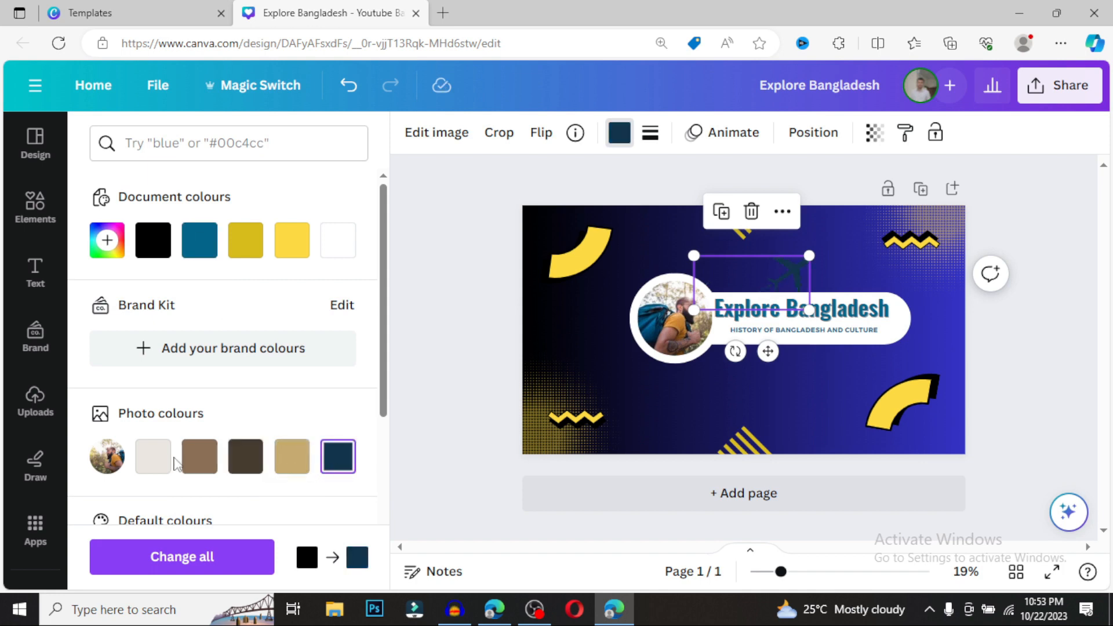
click(153, 458)
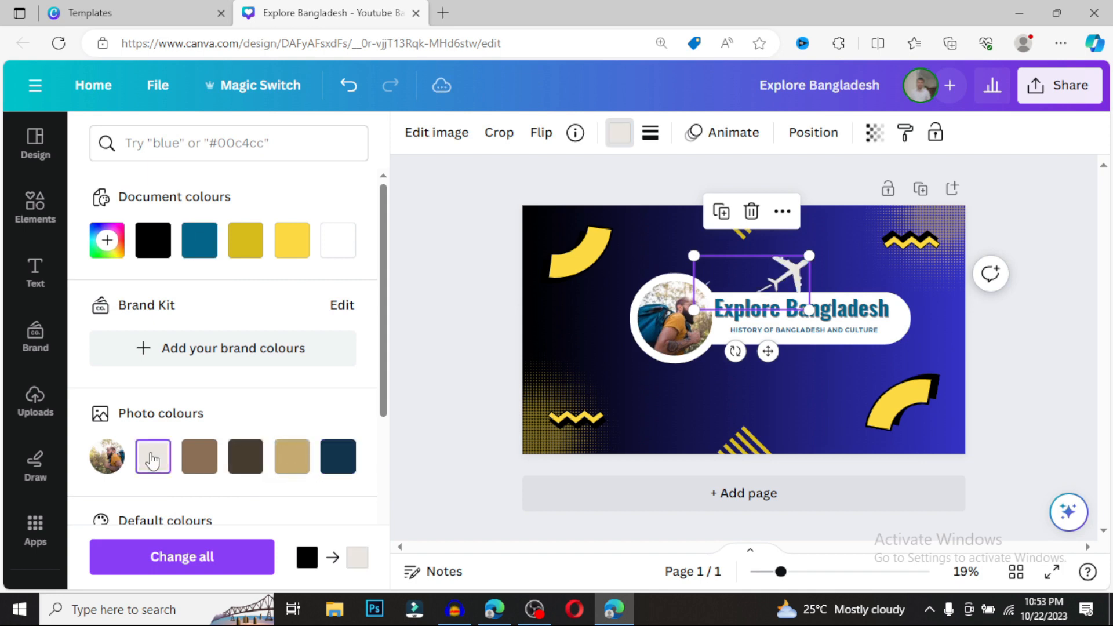
click(949, 349)
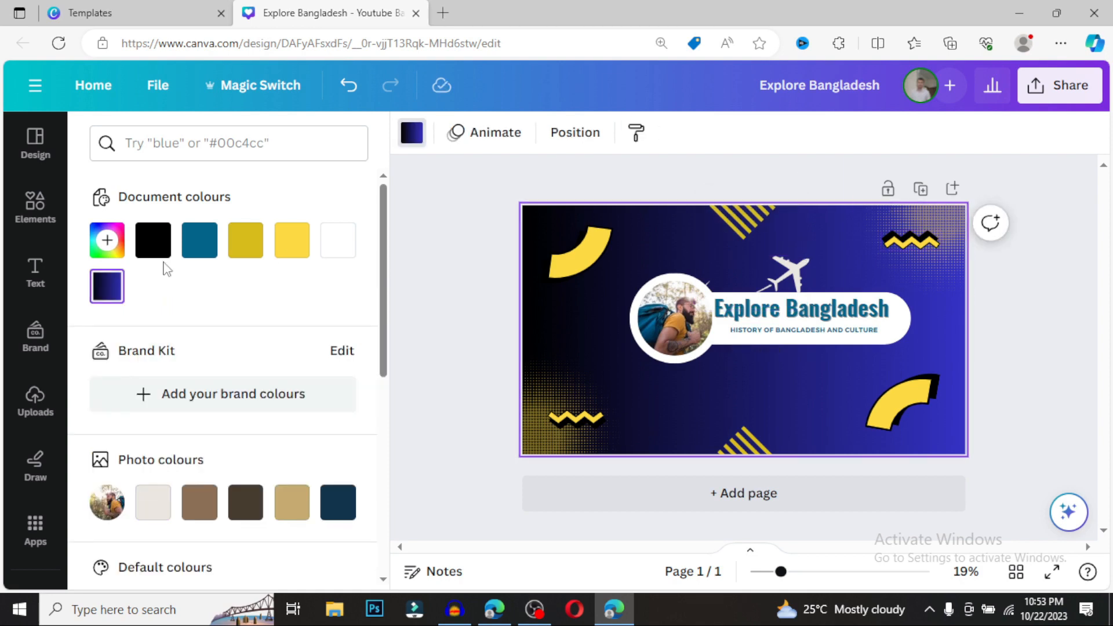
Search the design elements for "Bus" and add the side-view bus graphic to the banner.
click(37, 208)
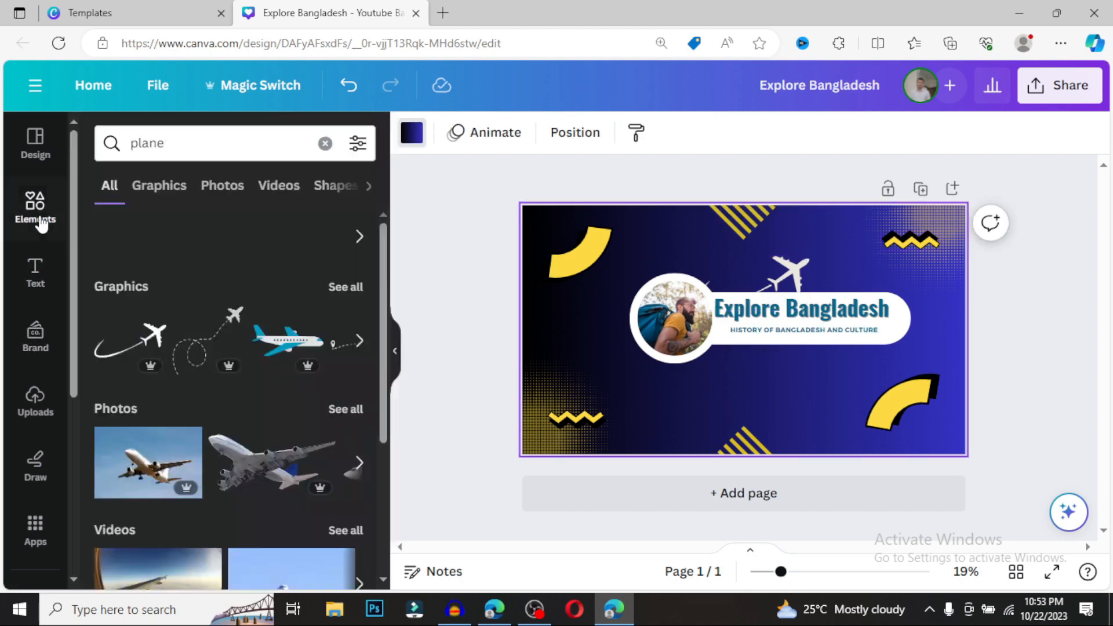
click(208, 143)
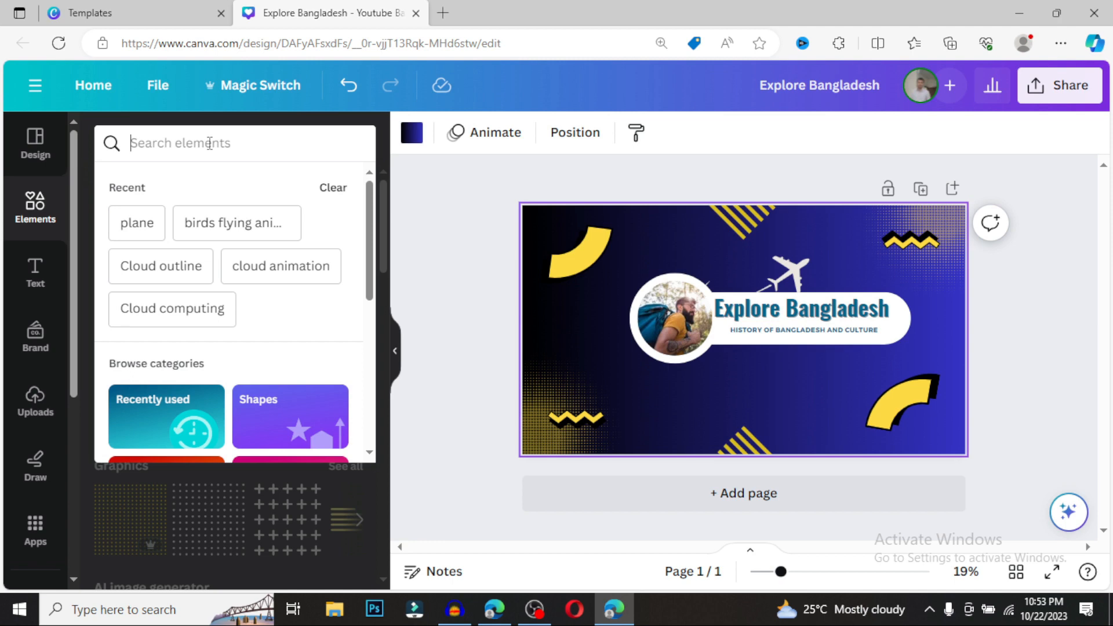
text(Bus)
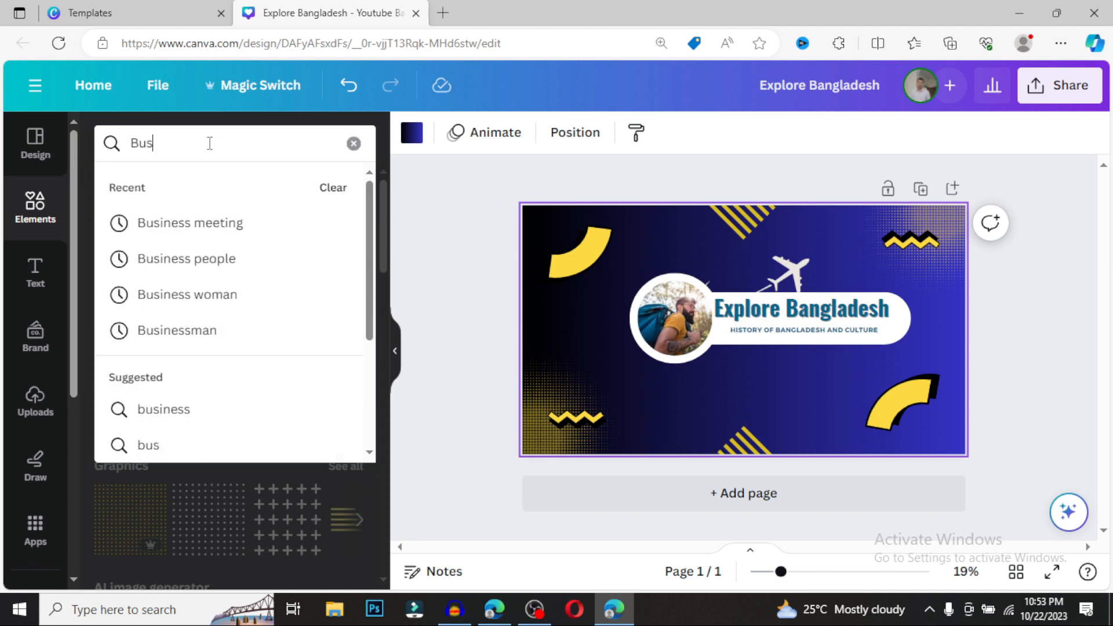
key(Return)
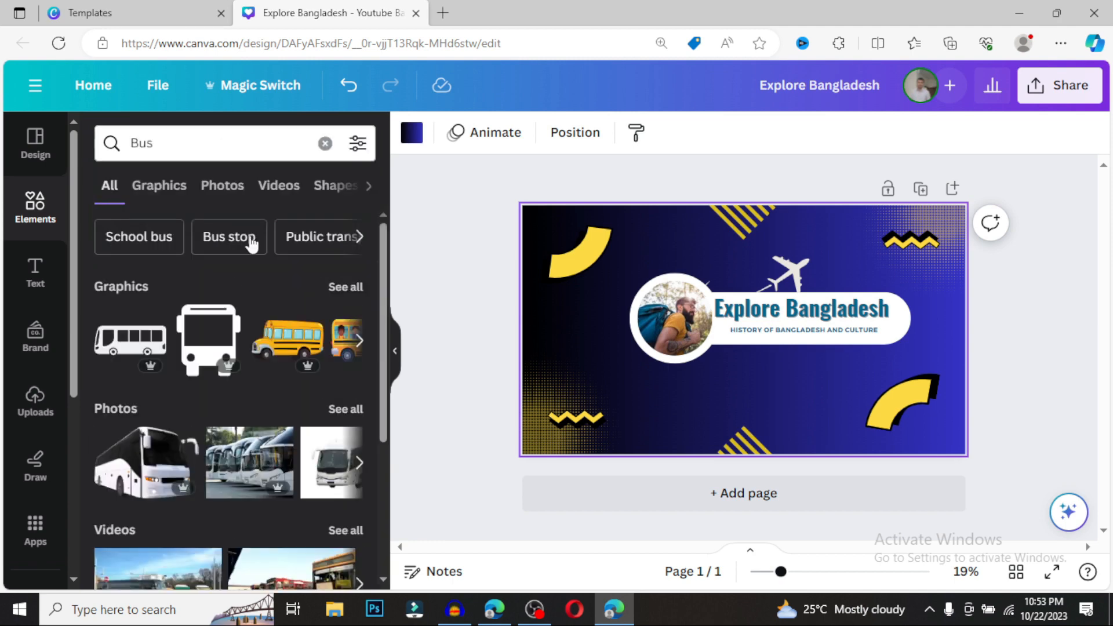
click(149, 347)
Move the bus graphic over the title shape, enlarge it past the shape's edges and centre it around the title.
drag(753, 356, 820, 311)
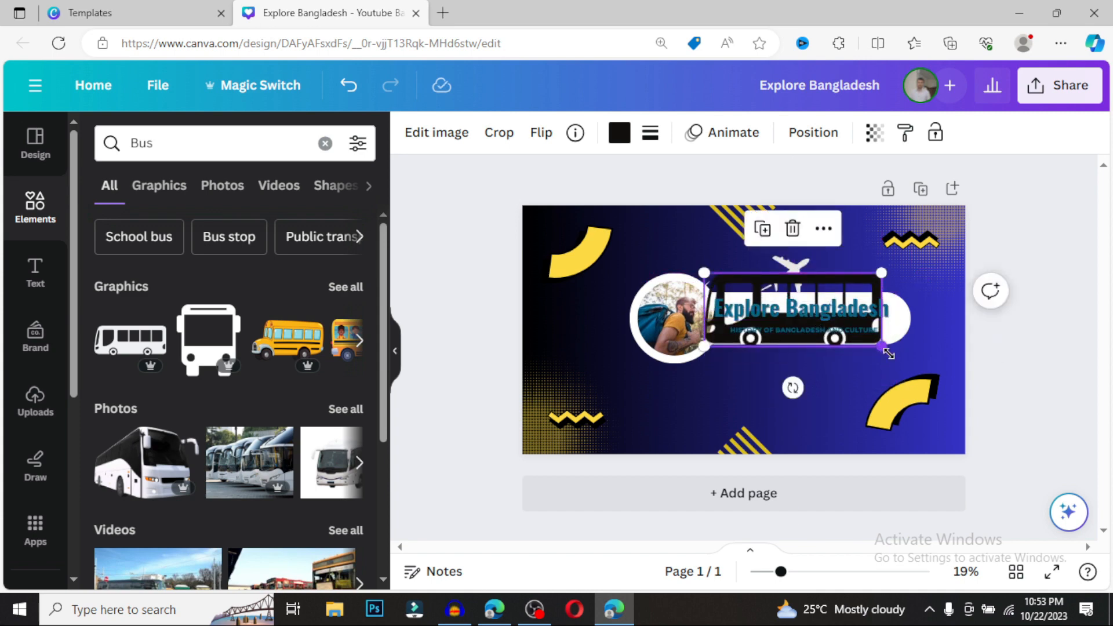
drag(889, 353, 949, 374)
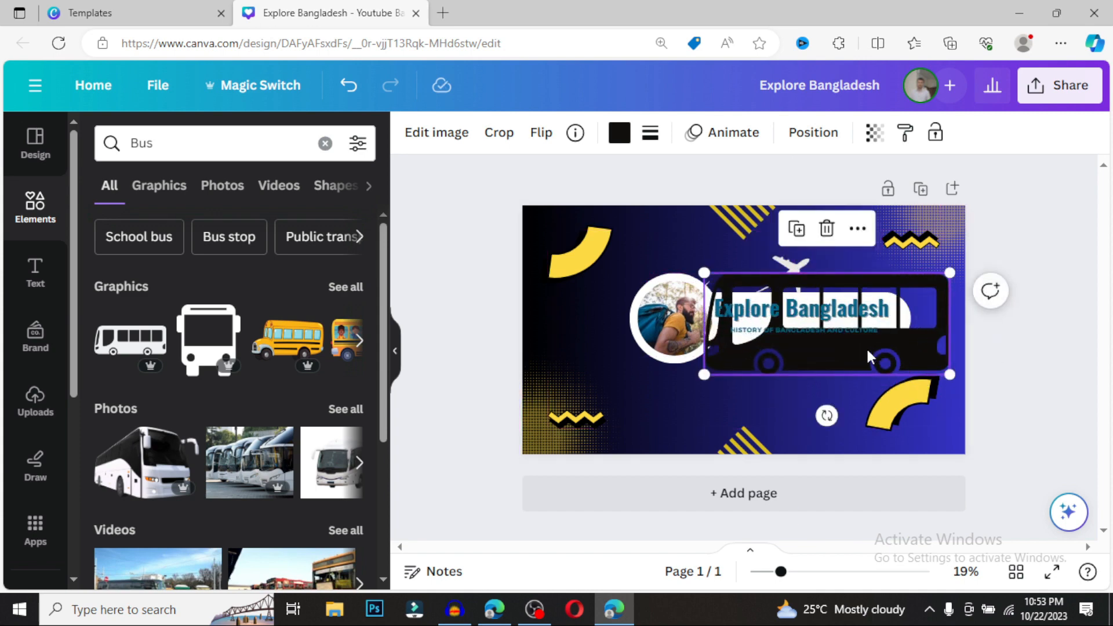
drag(870, 356, 831, 344)
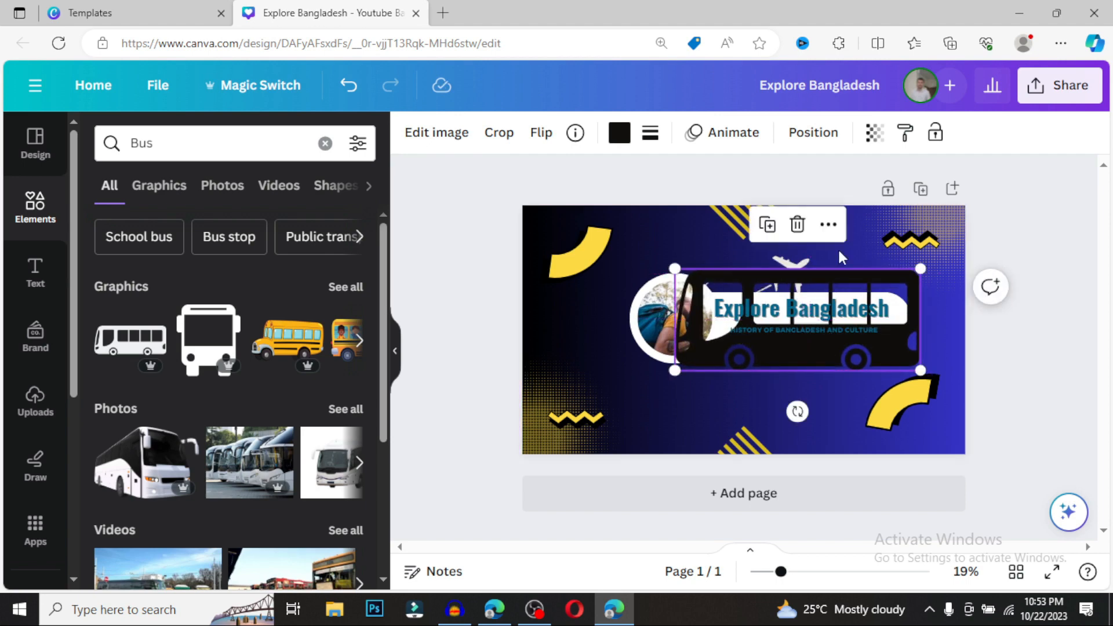
Send the bus graphic backward three layers so it sits behind the round photo.
click(829, 225)
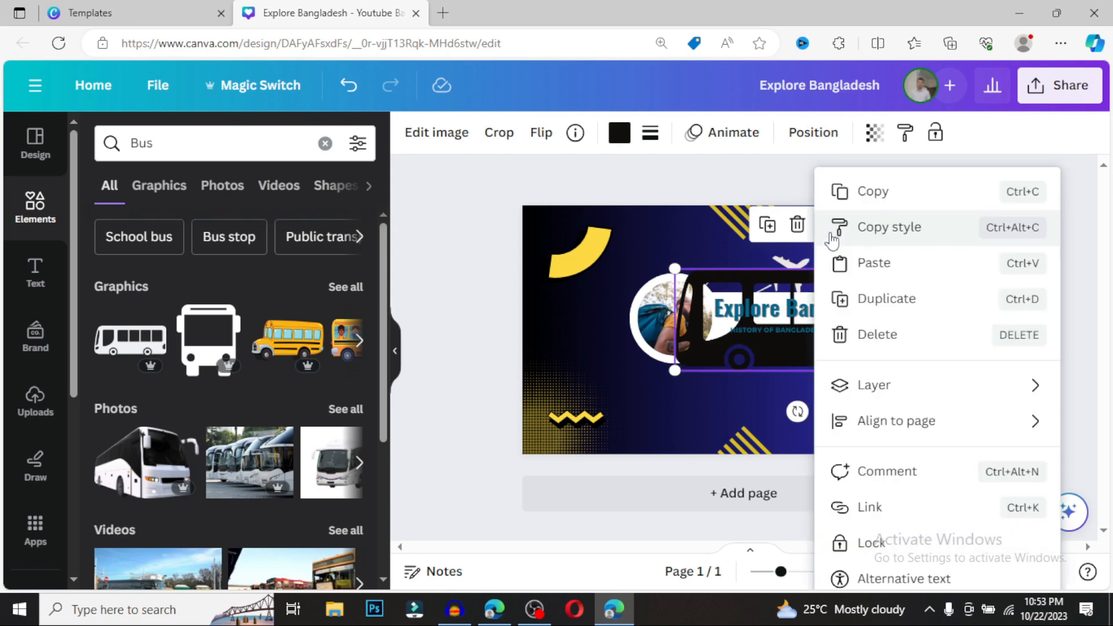
mouse_move(879, 387)
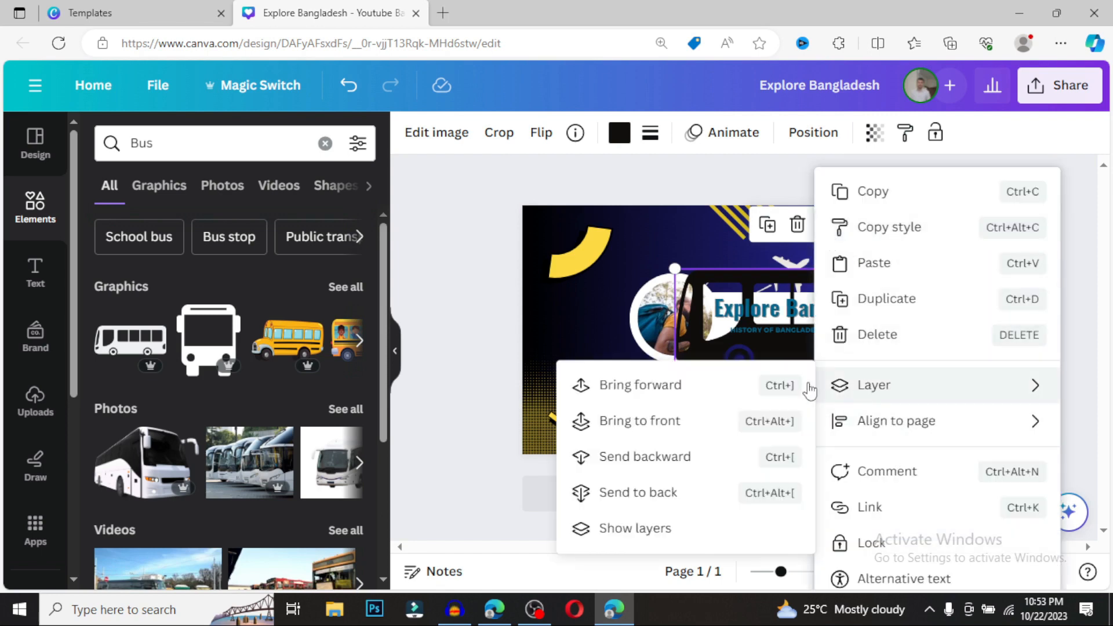
click(672, 457)
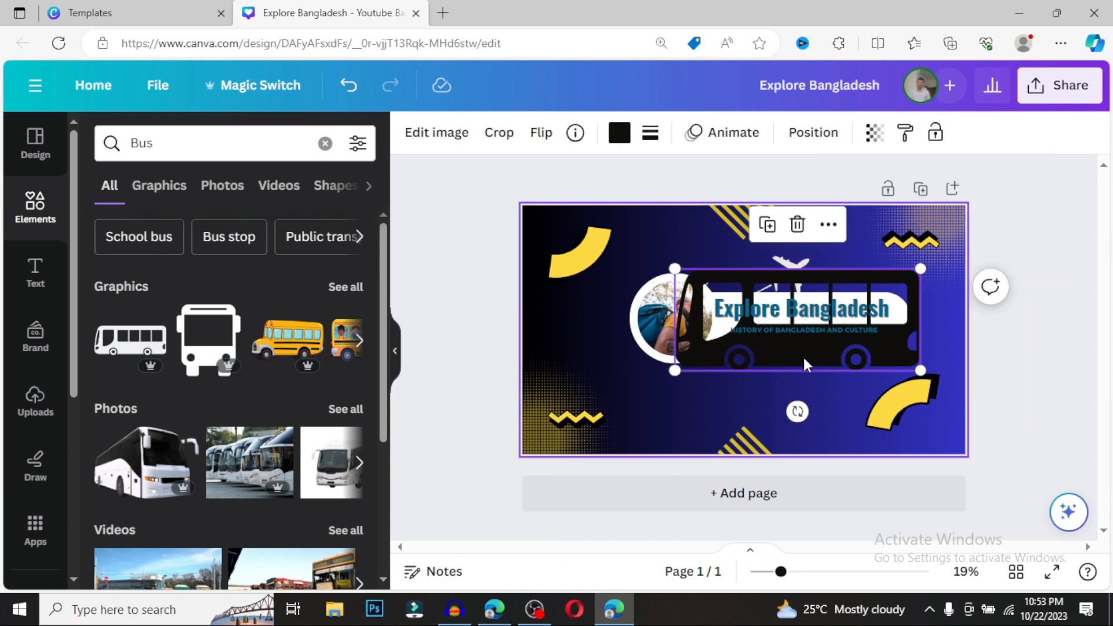
click(829, 225)
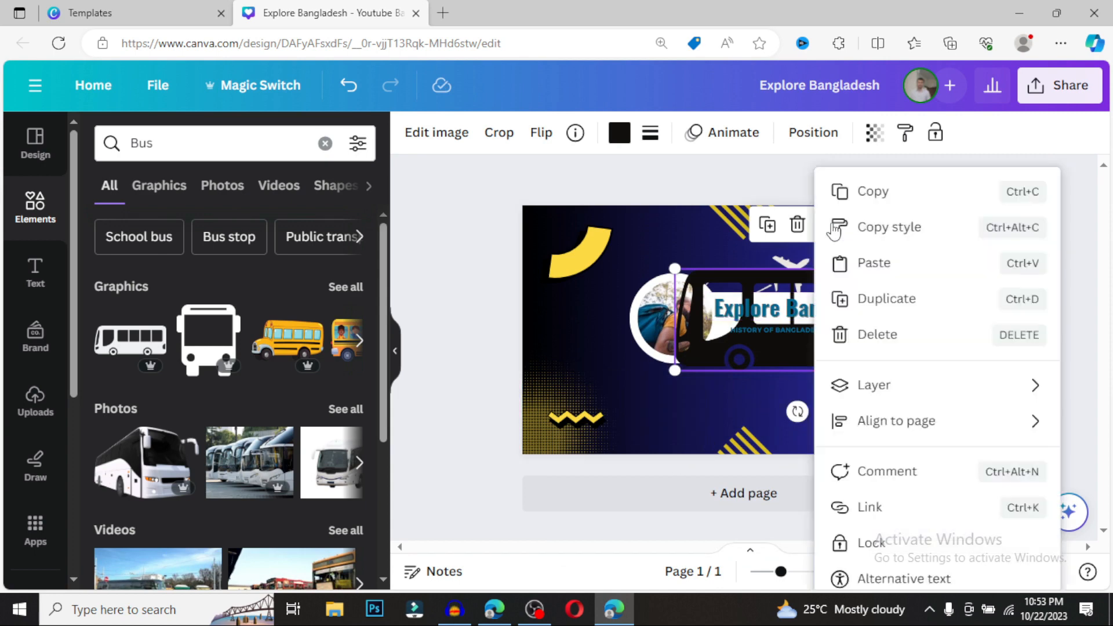
mouse_move(847, 392)
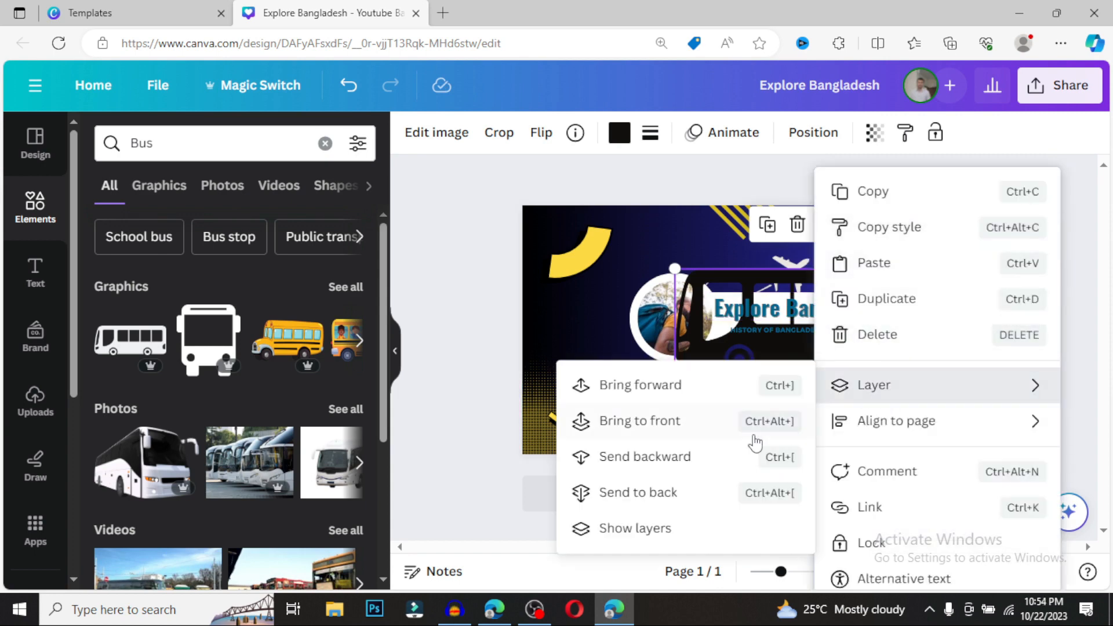
click(686, 457)
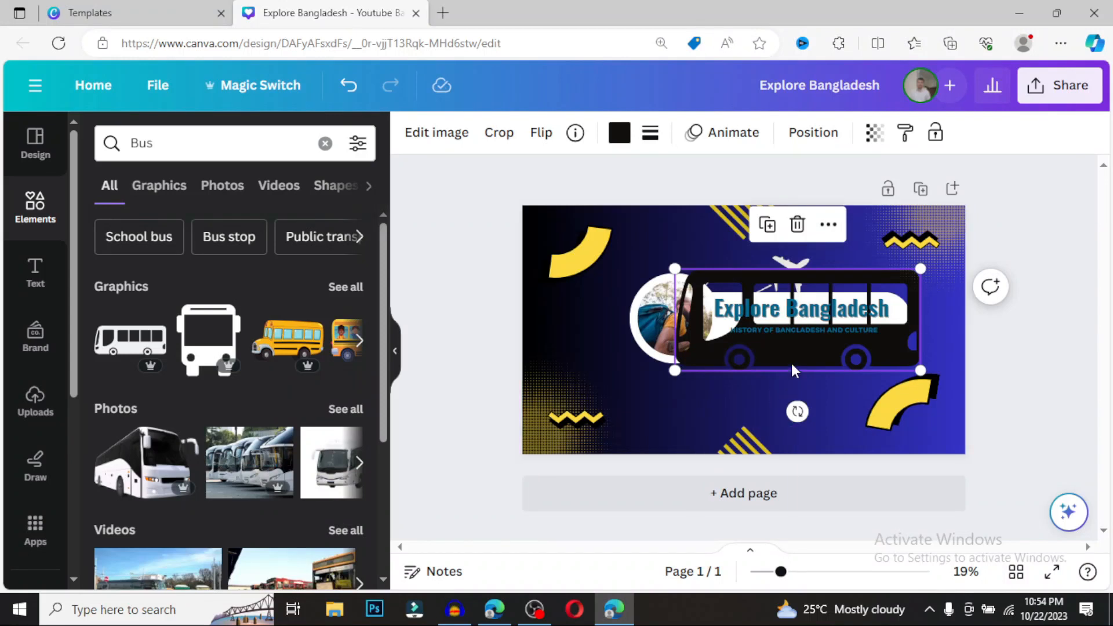
click(635, 395)
click(767, 352)
click(828, 225)
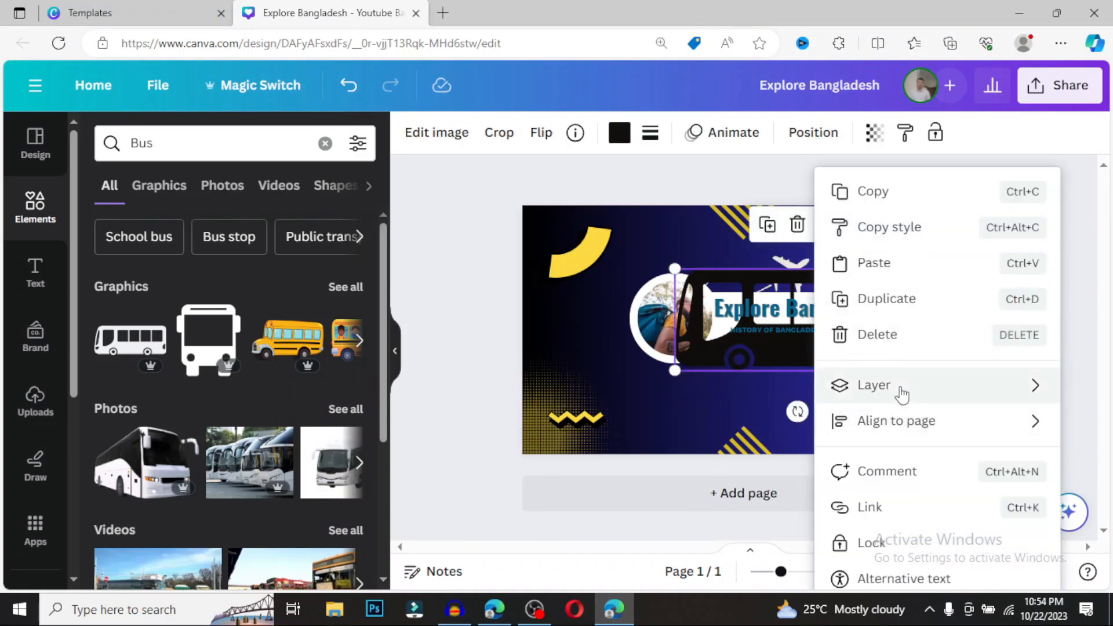
mouse_move(901, 394)
click(645, 456)
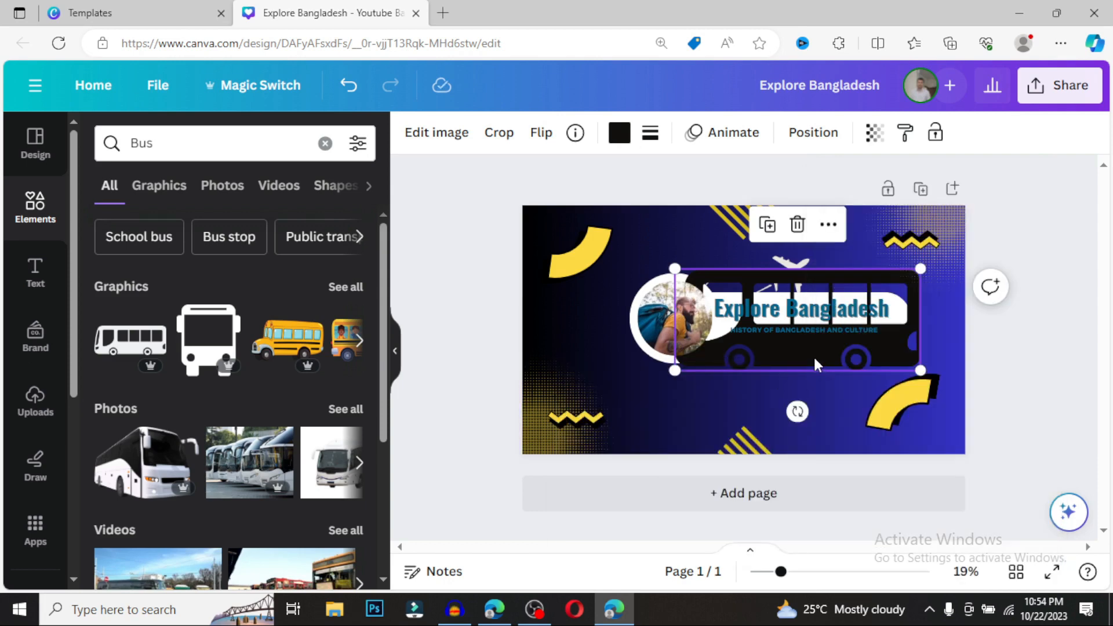
Send the bus graphic backward three more layers, behind the photo's white ring, the white title shape and the plane.
click(821, 230)
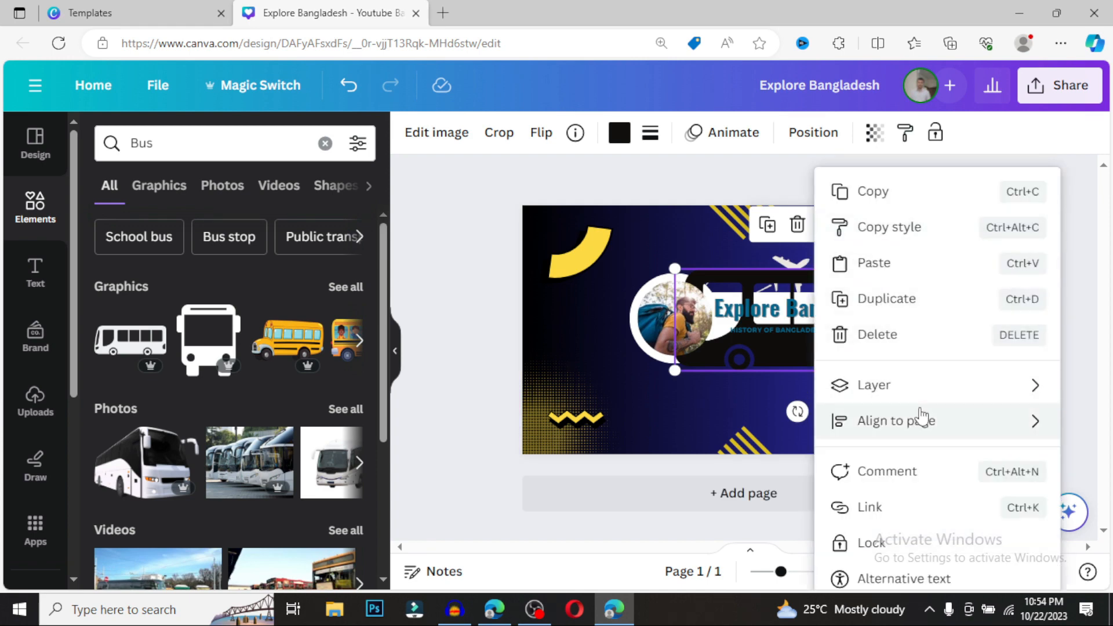
mouse_move(922, 418)
mouse_move(869, 390)
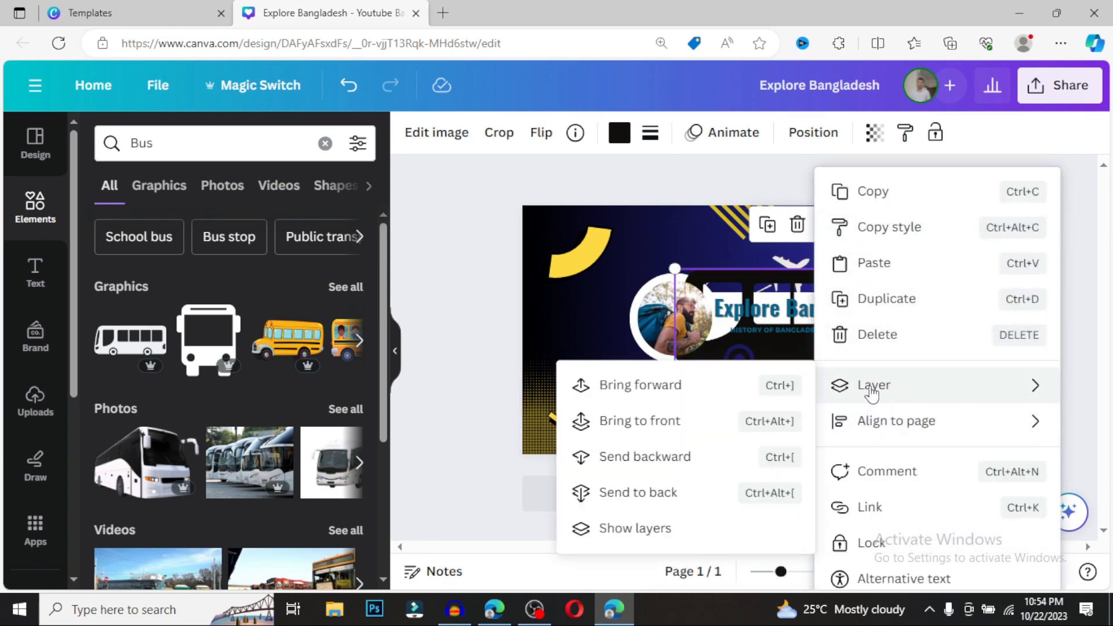
click(681, 464)
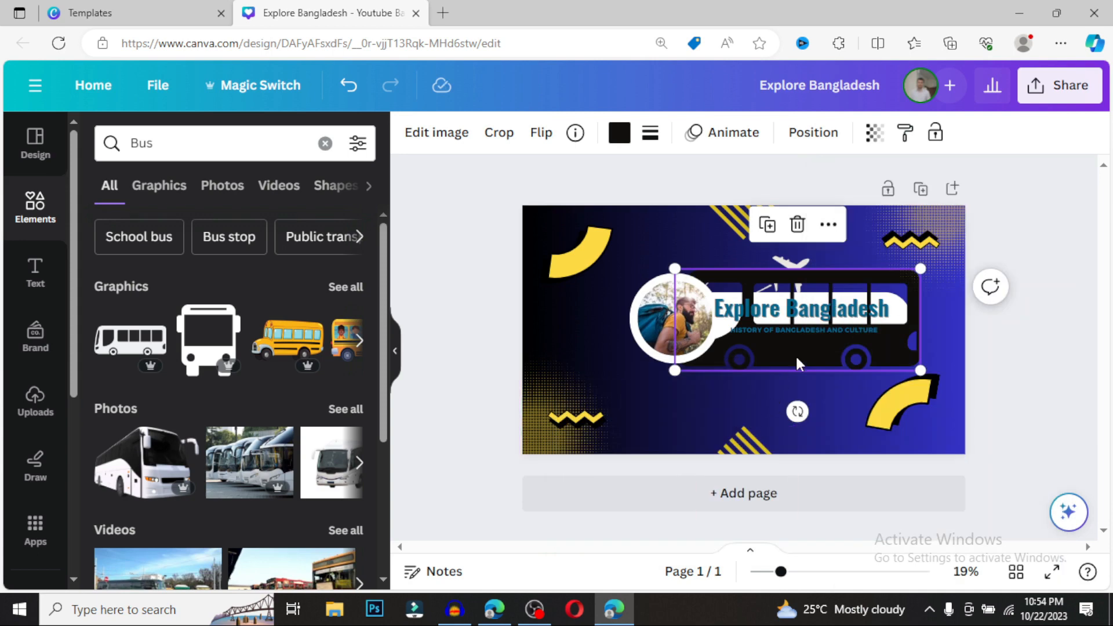
click(829, 225)
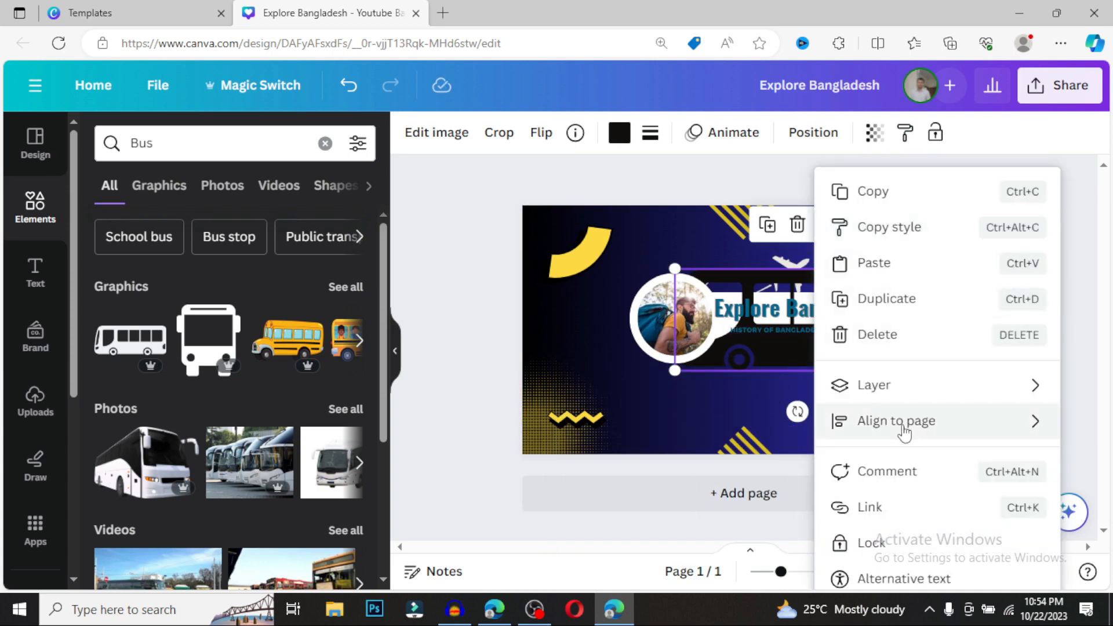
mouse_move(862, 397)
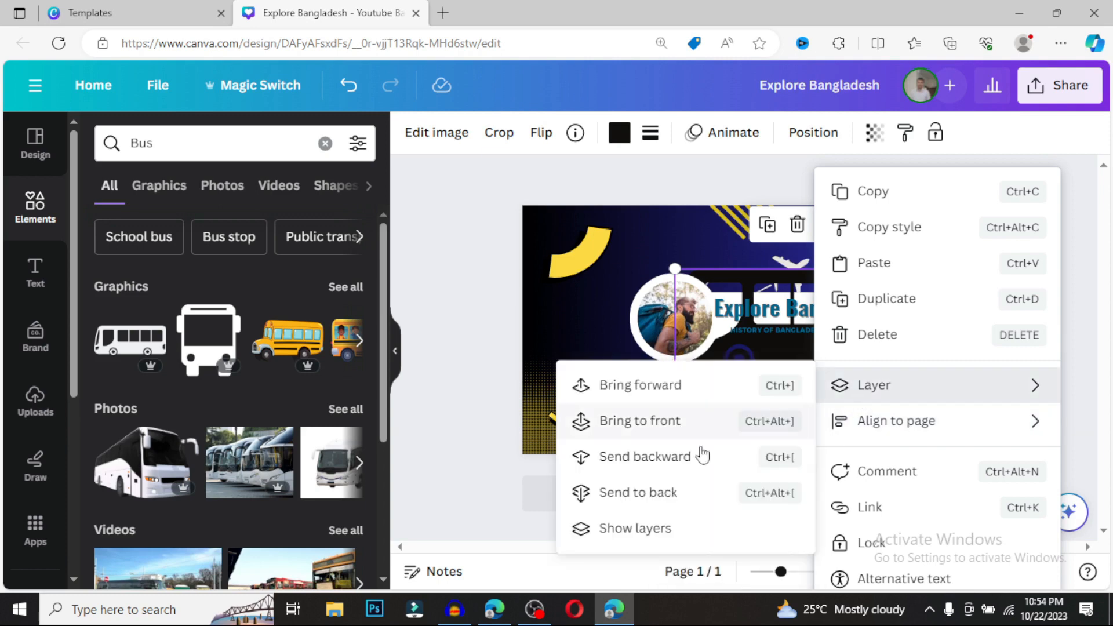
click(703, 455)
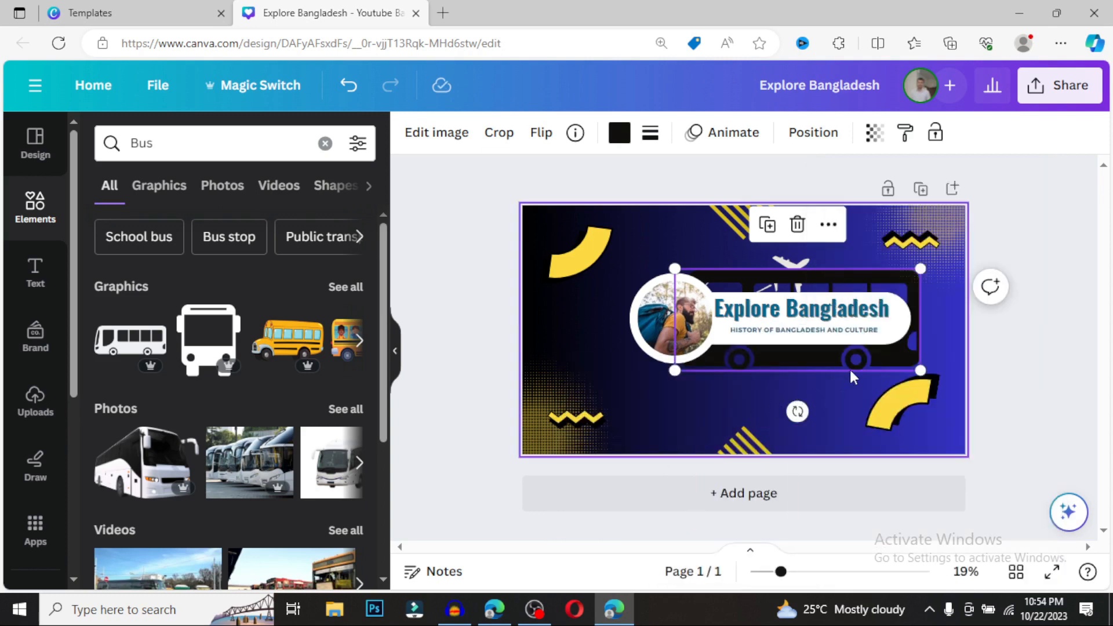
click(827, 226)
mouse_move(891, 394)
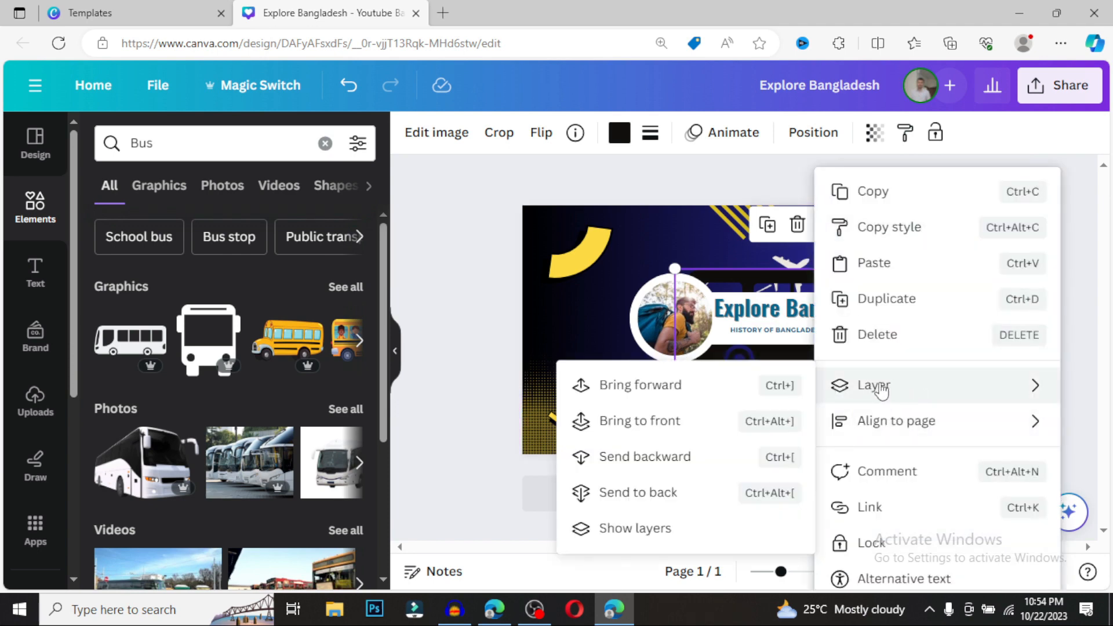
click(686, 458)
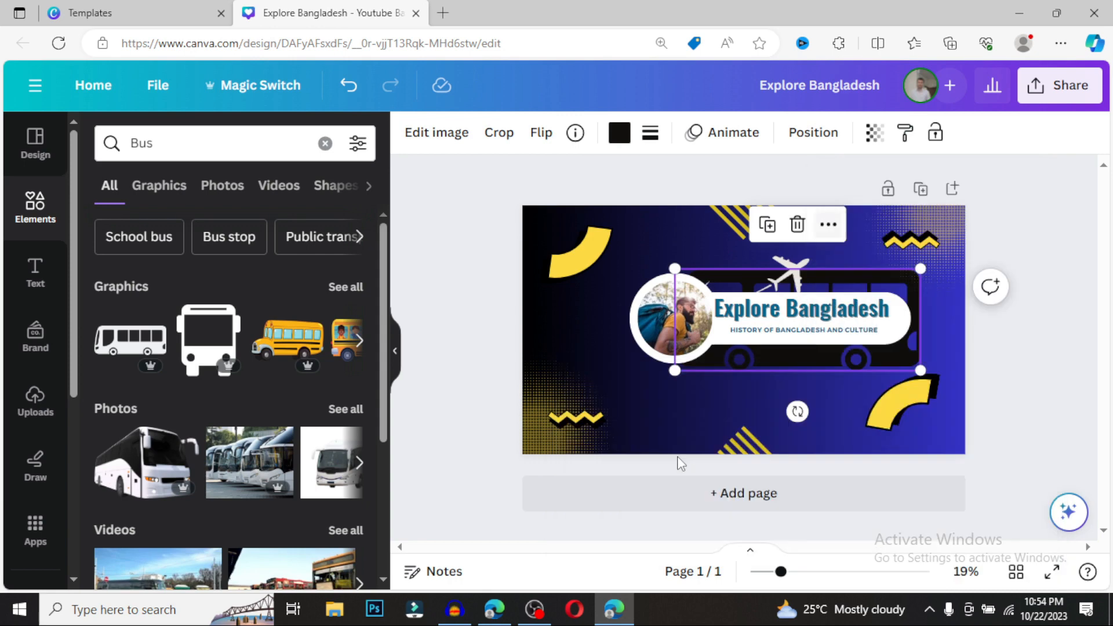
click(951, 351)
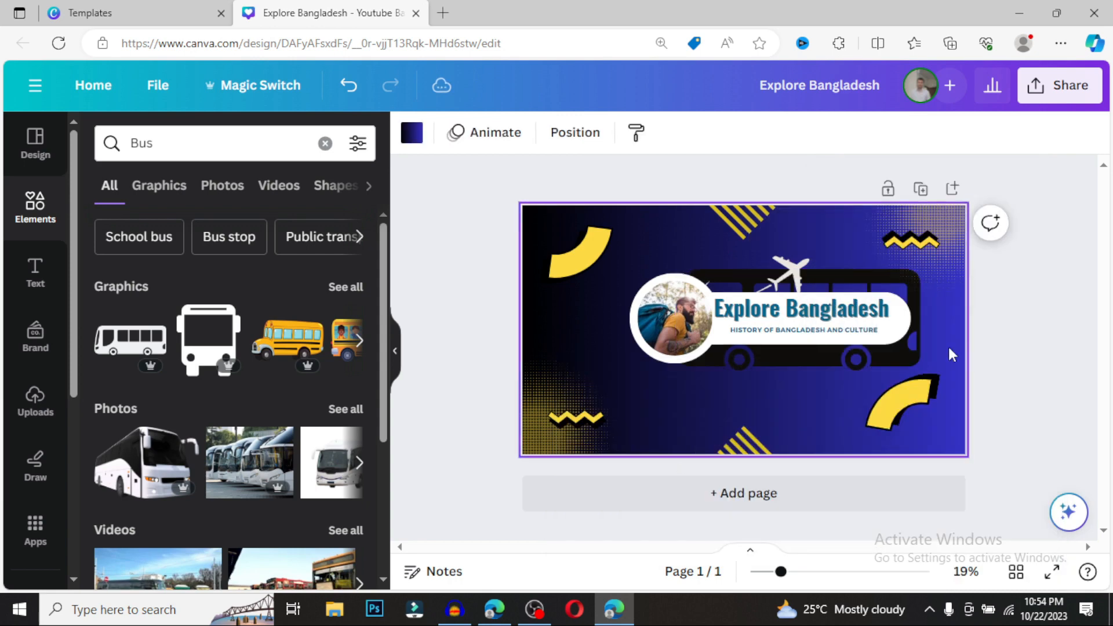
Recolour the bus graphic with the dark yellow #d8bc16 from the document colours.
click(795, 362)
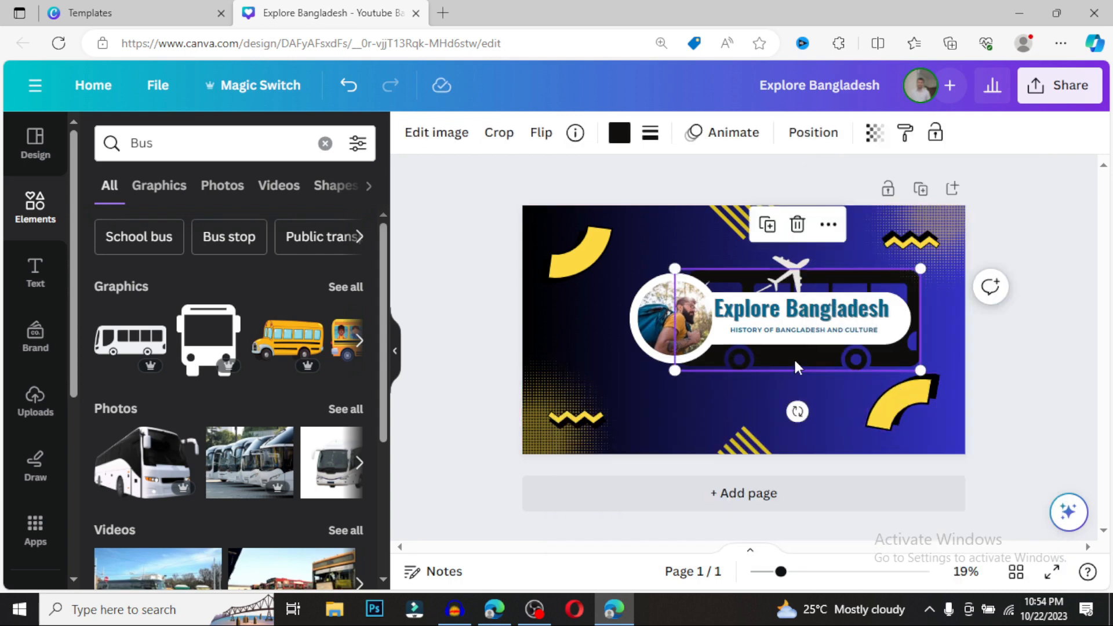
click(619, 132)
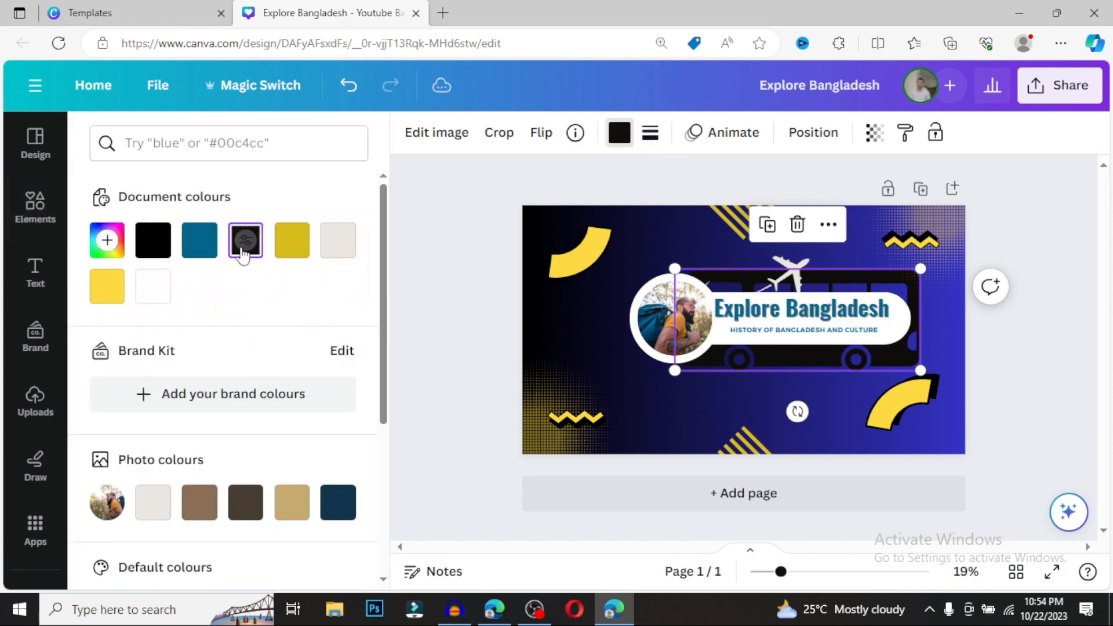
click(285, 245)
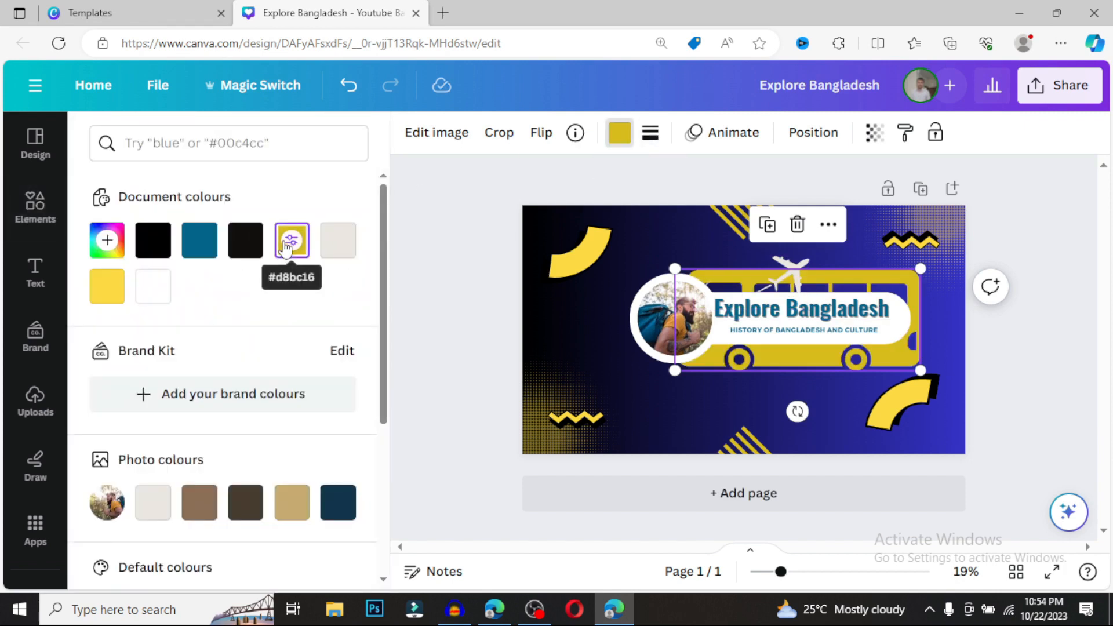
click(574, 332)
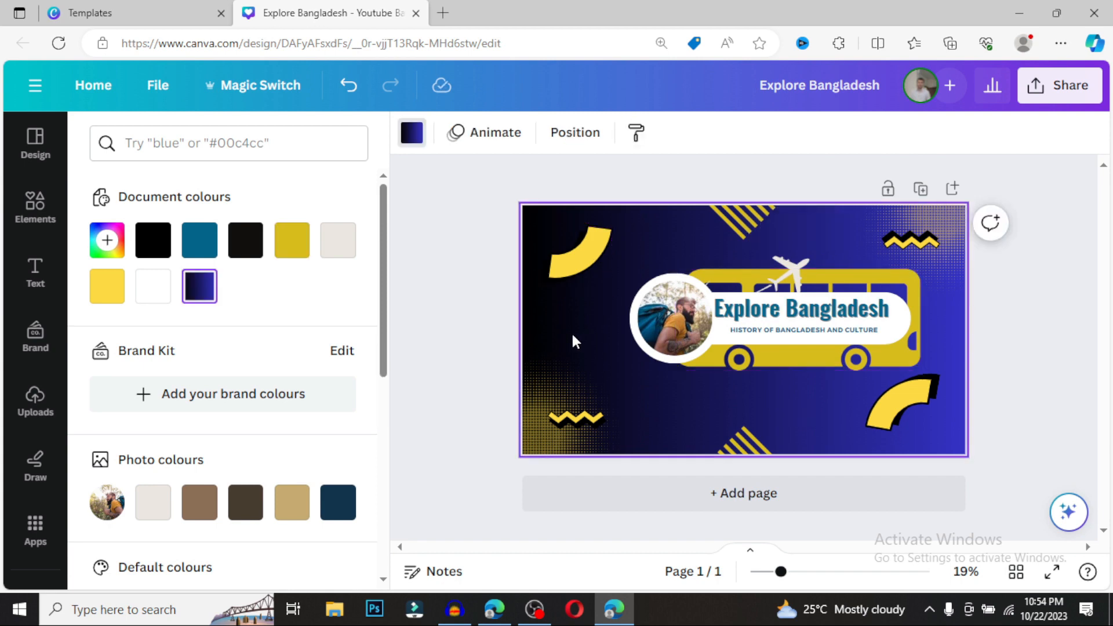
click(39, 203)
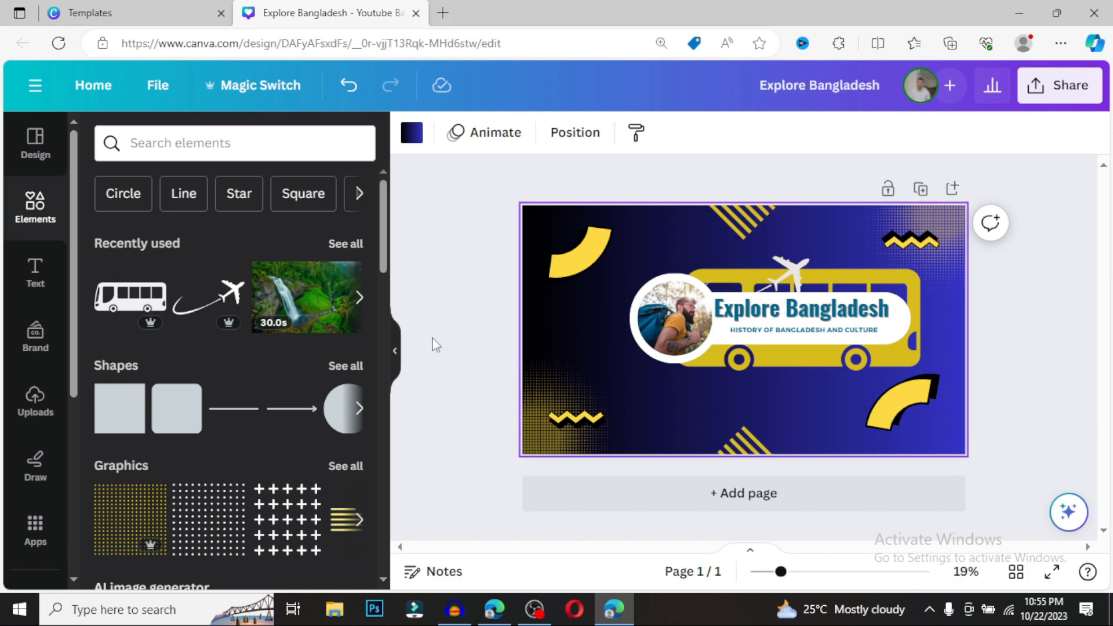
click(557, 278)
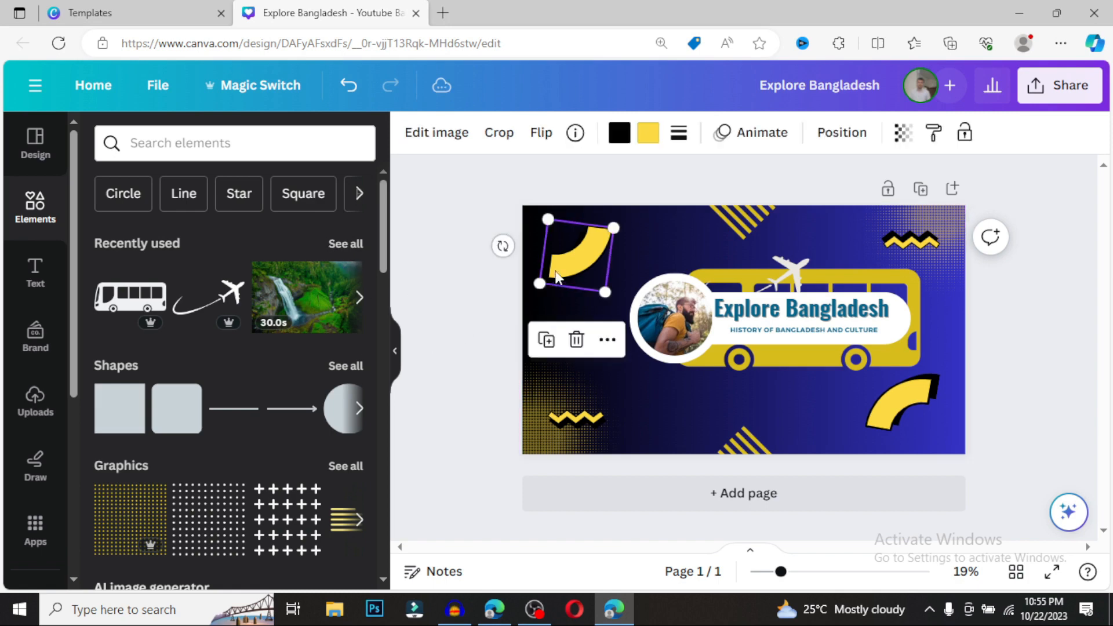
click(651, 415)
scroll(197, 375, down, 10)
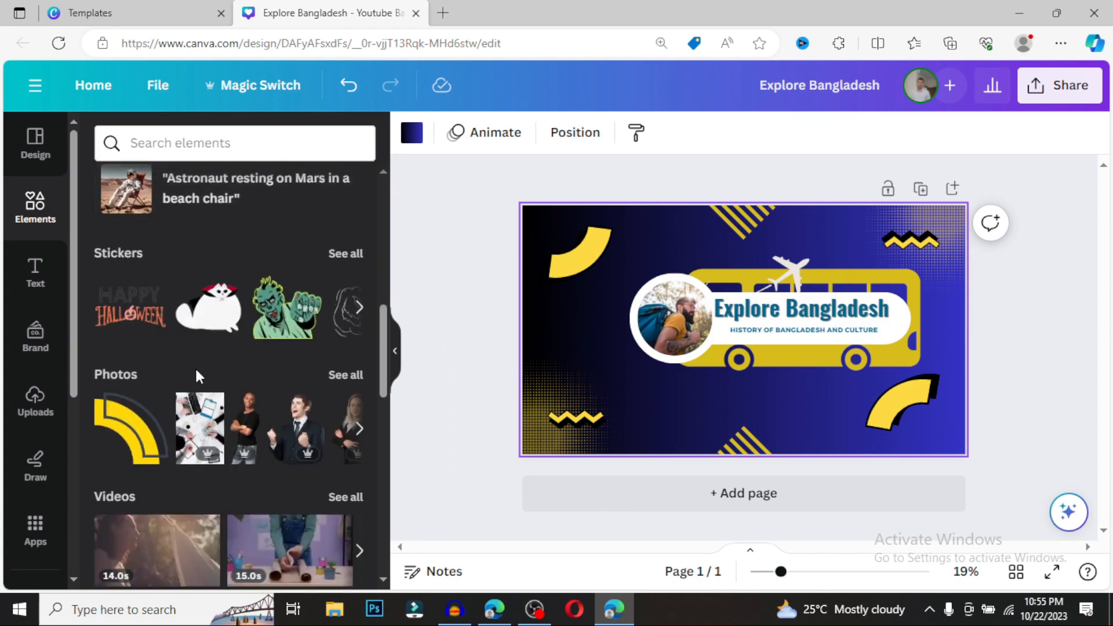
scroll(197, 376, up, 3)
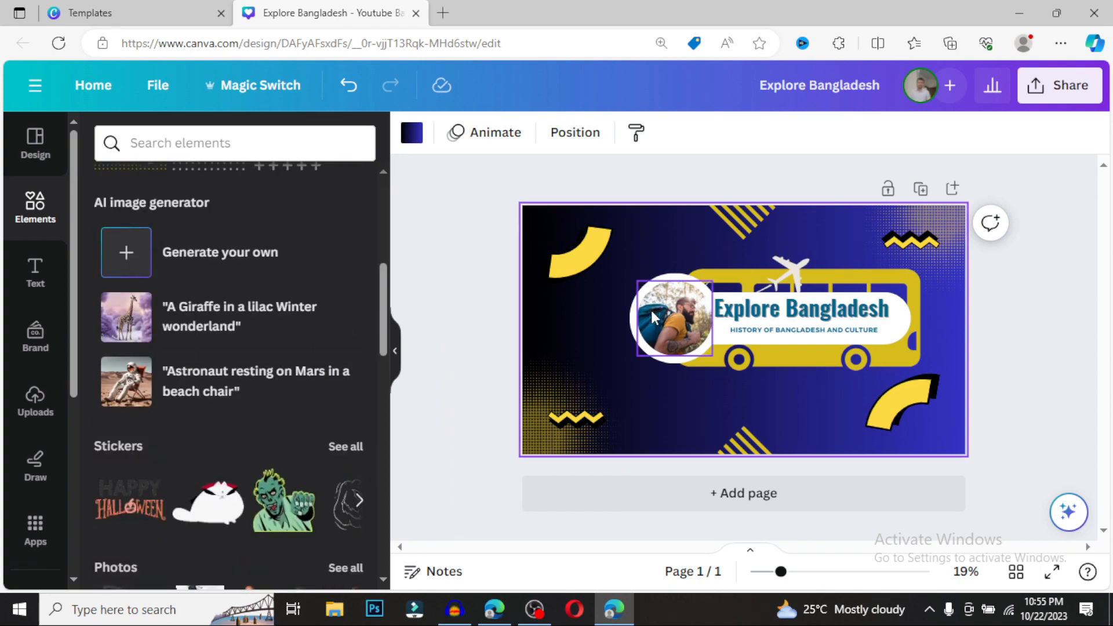
Replace the round traveller photo with the uploaded portrait of the man in the light patterned shirt and preview the banner full screen.
click(674, 318)
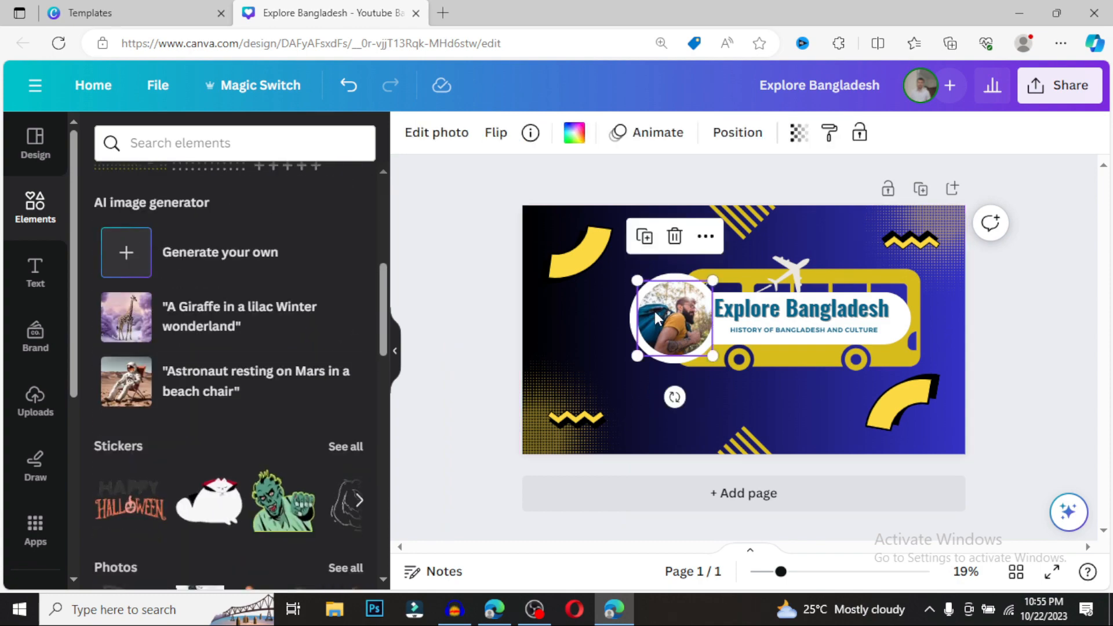
click(38, 399)
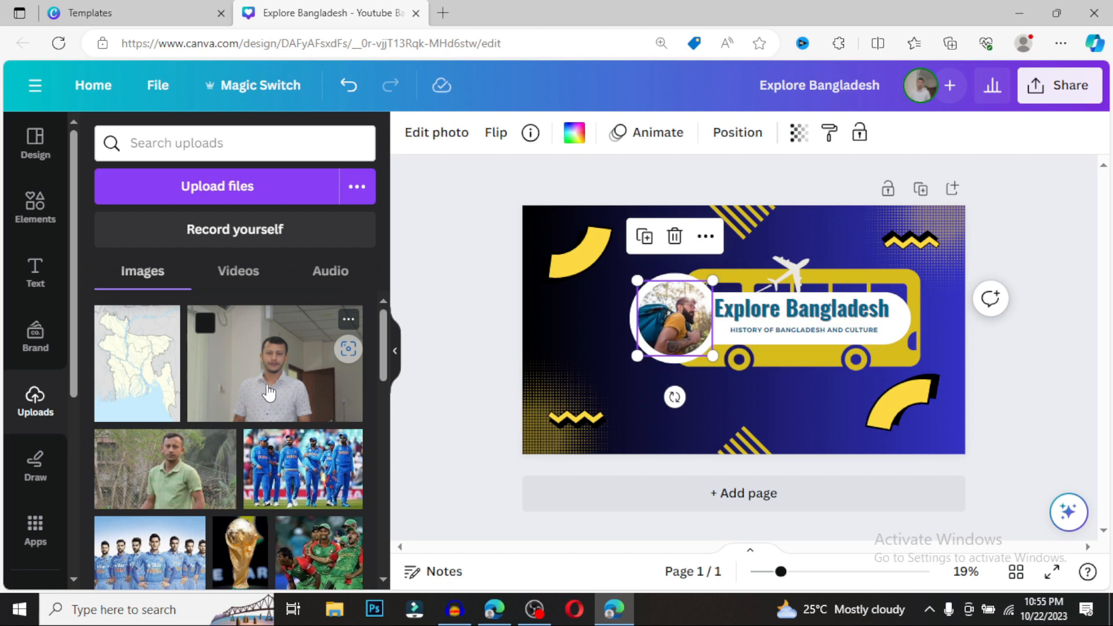
drag(269, 393, 636, 324)
click(570, 310)
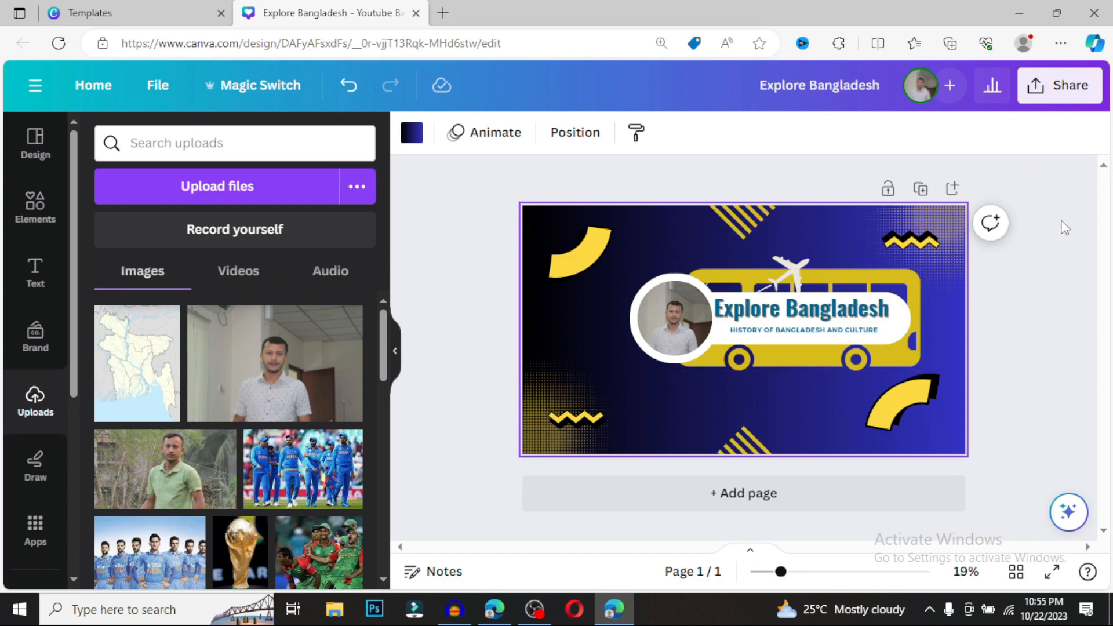
click(1053, 572)
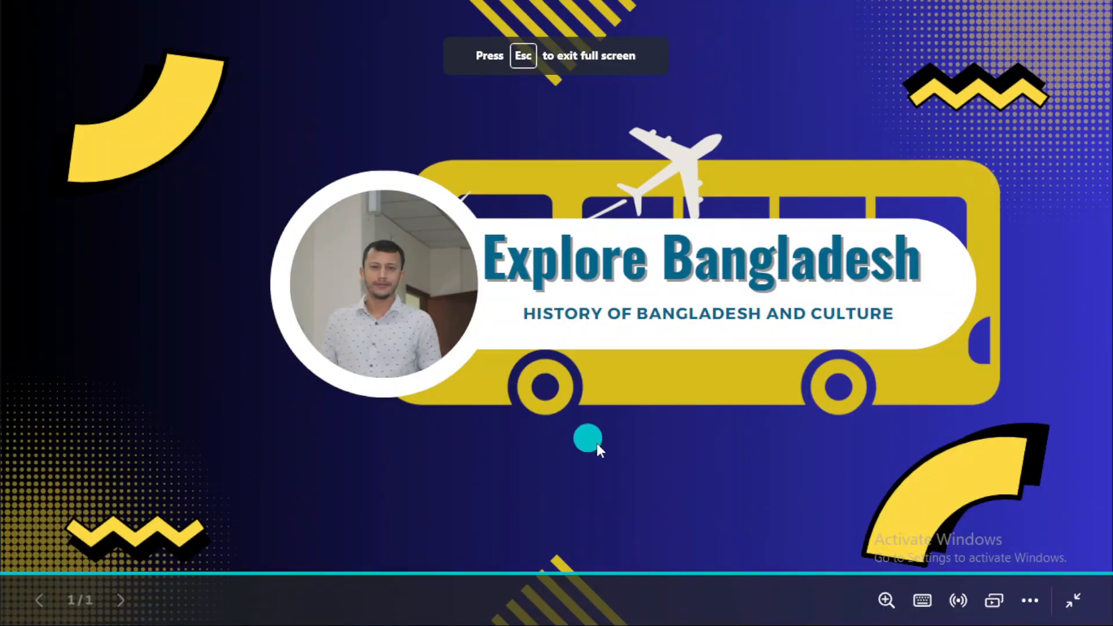
click(1078, 602)
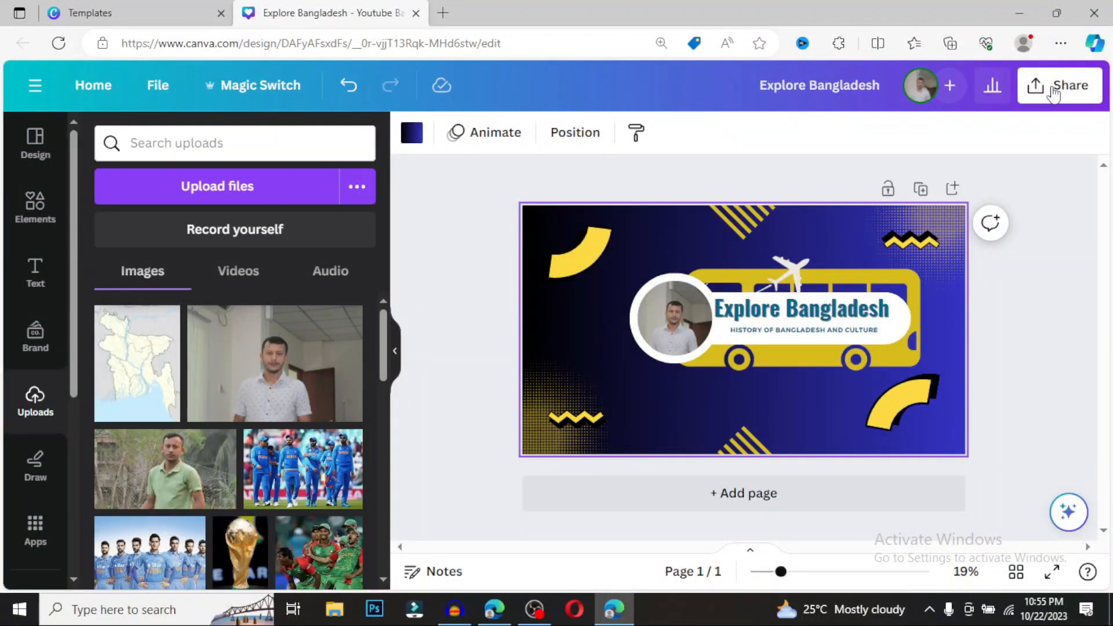
Download the banner as a PNG file at size 1, 2,560 × 1,440 px.
click(1064, 86)
scroll(798, 502, down, 3)
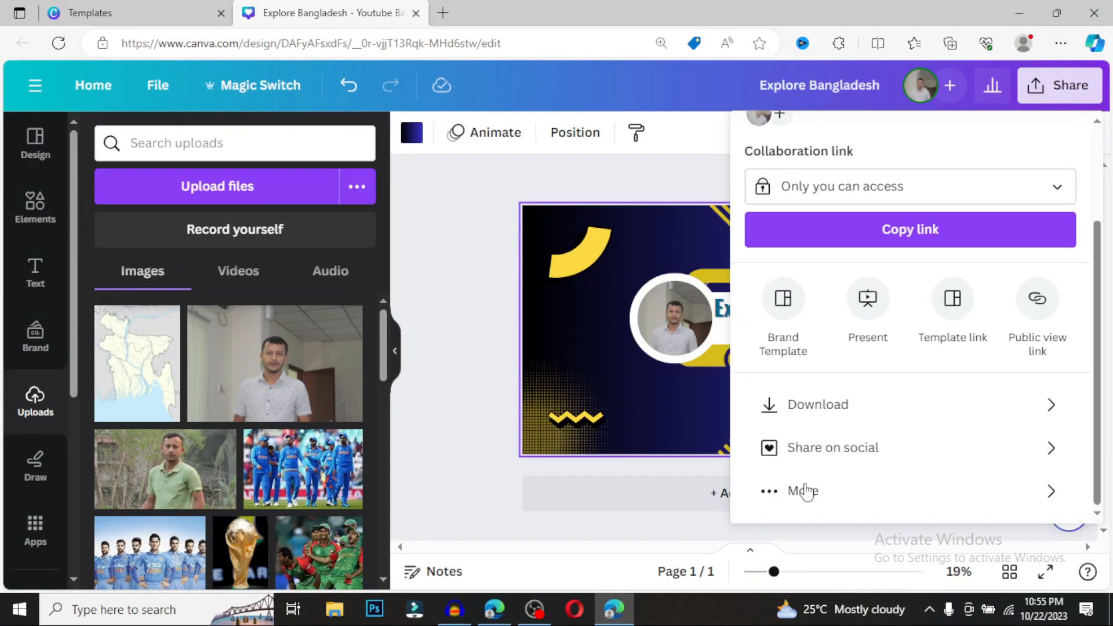
click(835, 411)
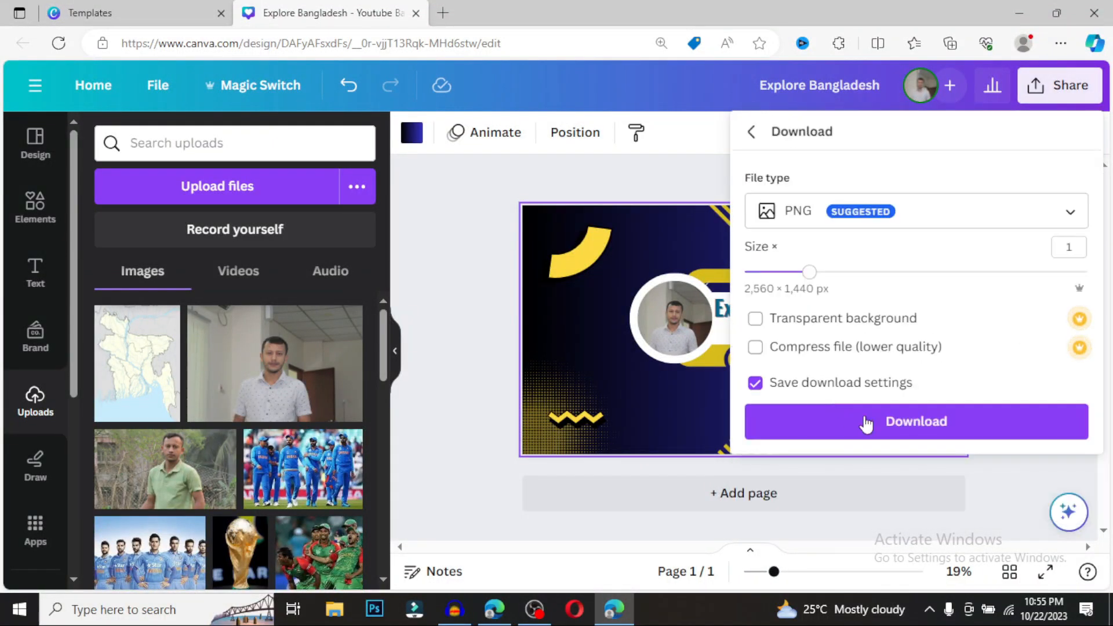
click(873, 427)
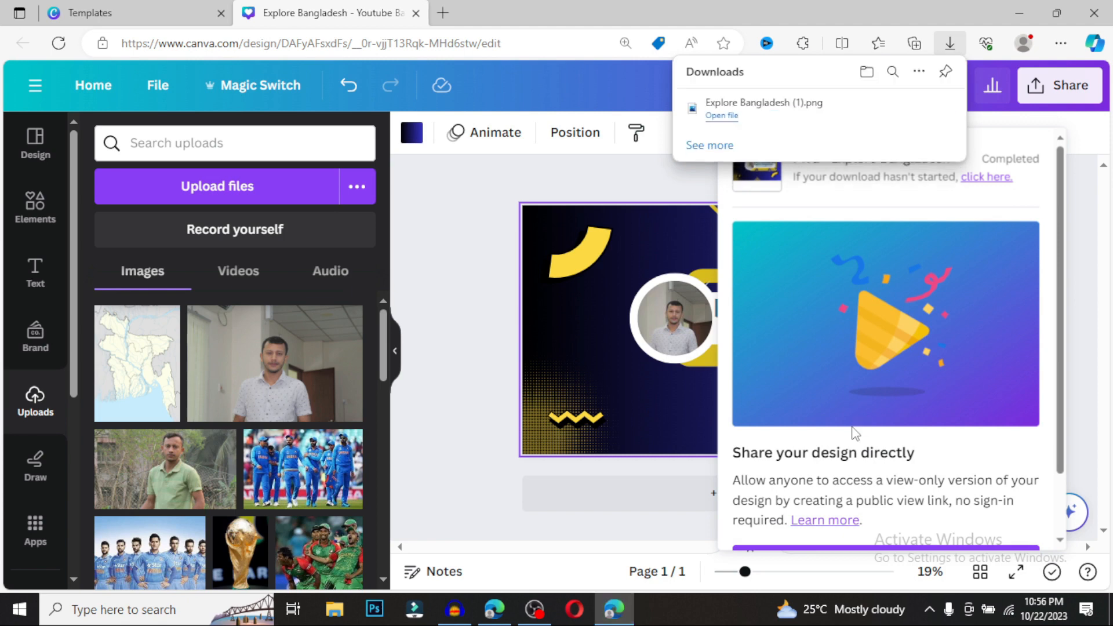
Open the downloaded Explore Bangladesh (1).png in the Photos app and examine the banner up close.
click(722, 116)
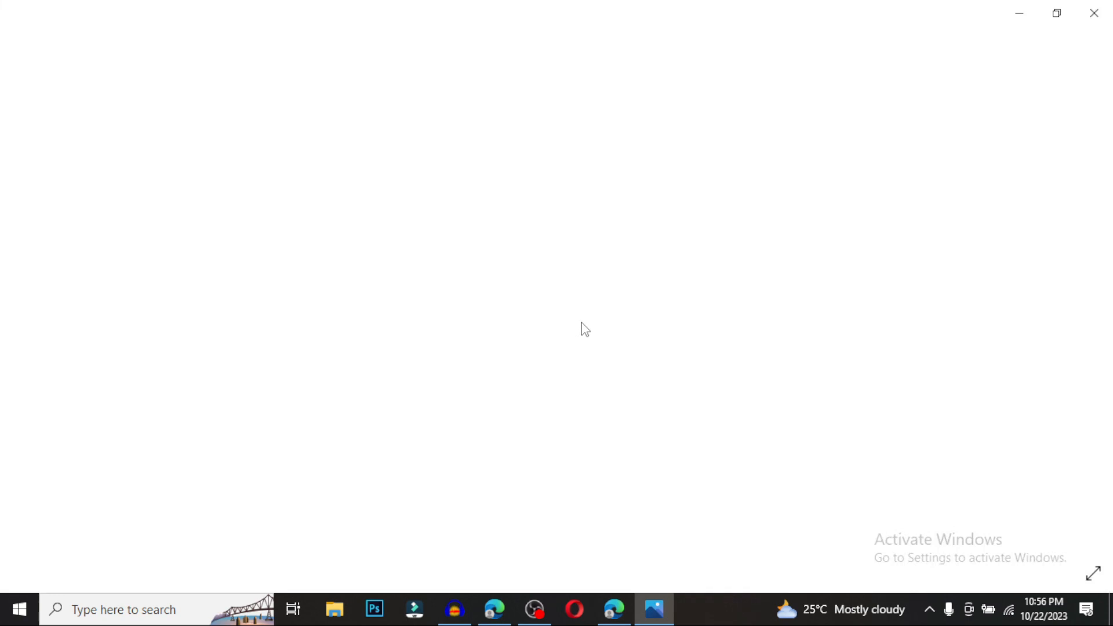
scroll(578, 342, up, 5)
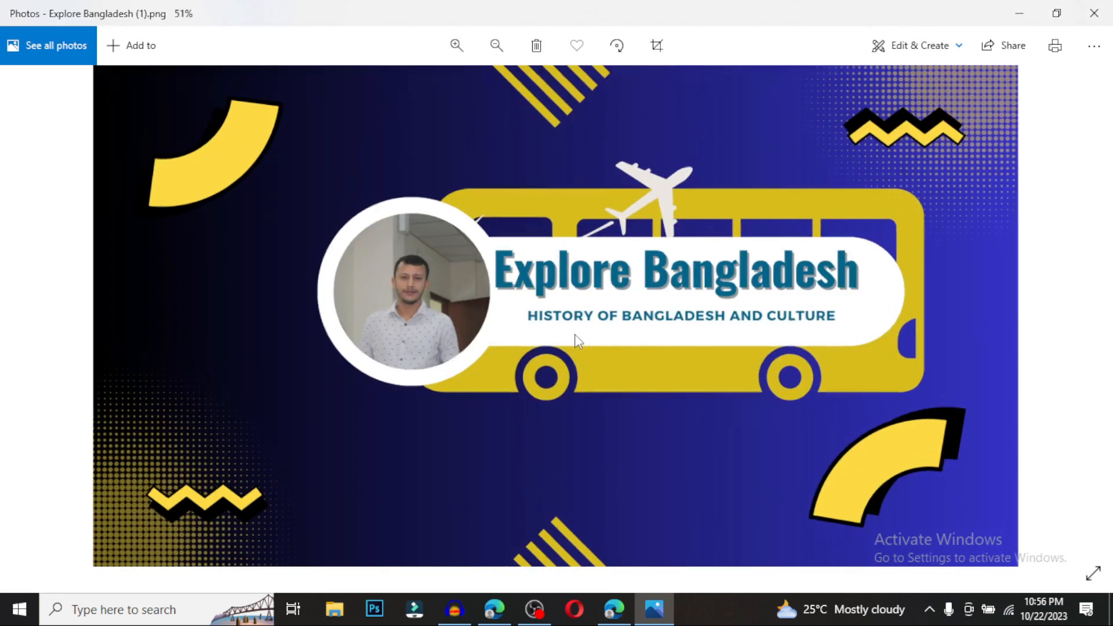
scroll(578, 342, down, 5)
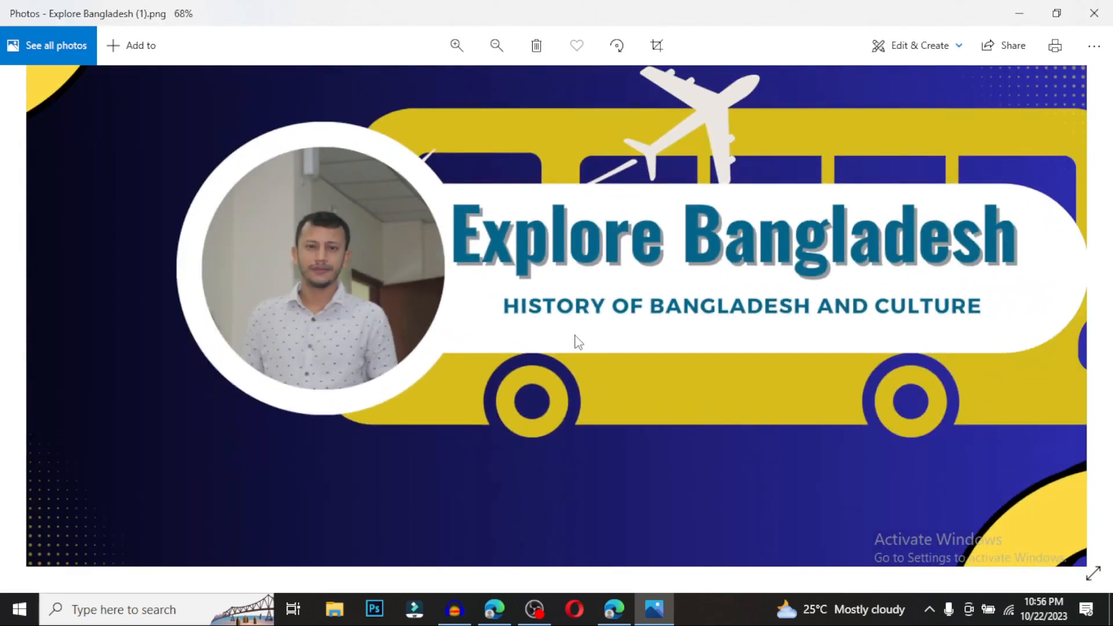